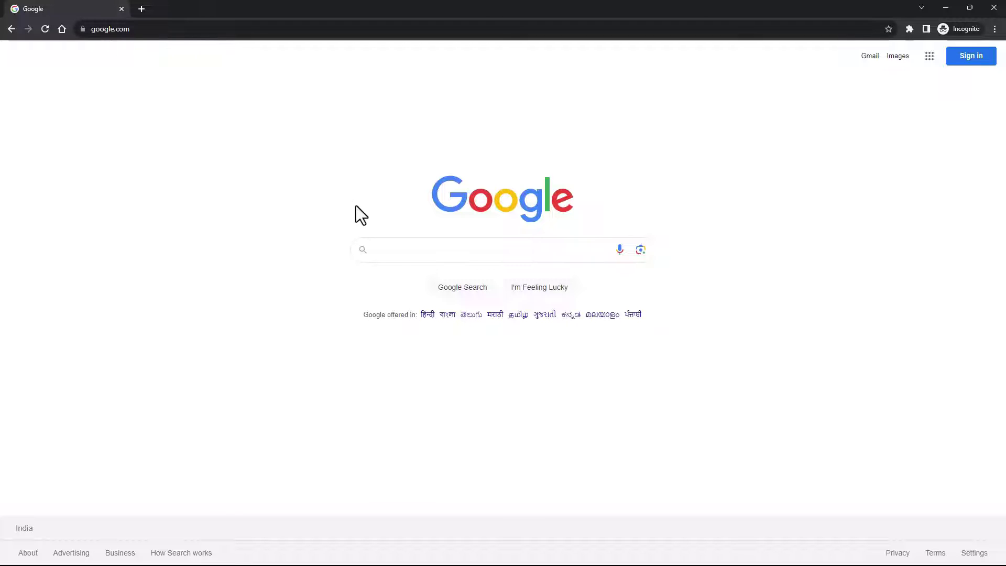
- Search Google for "Mysql" and open the official mysql.com website from the results
click(394, 249)
click(390, 248)
text(Mysql)
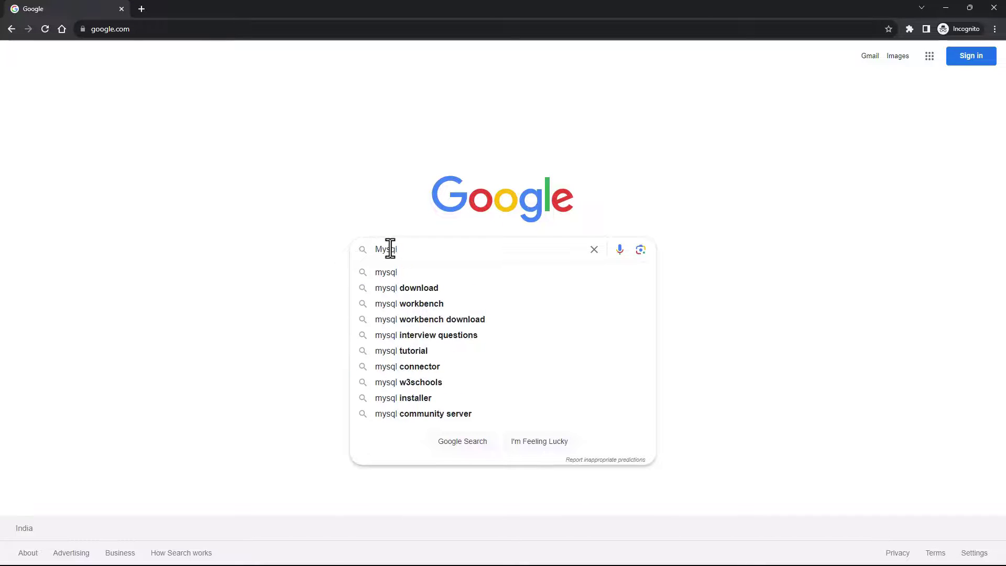
key(Return)
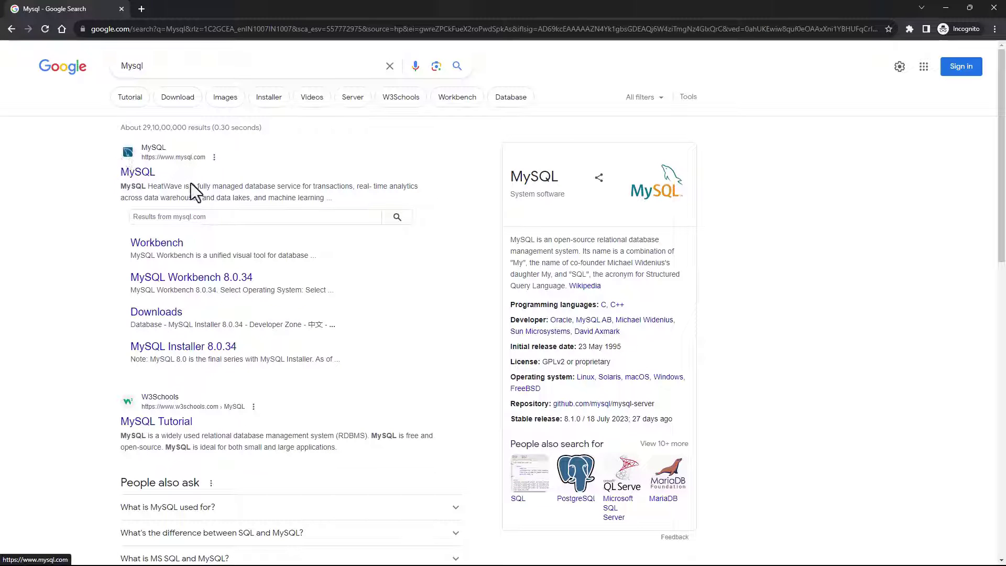
key(ctrl+plus)
key(ctrl+plus)
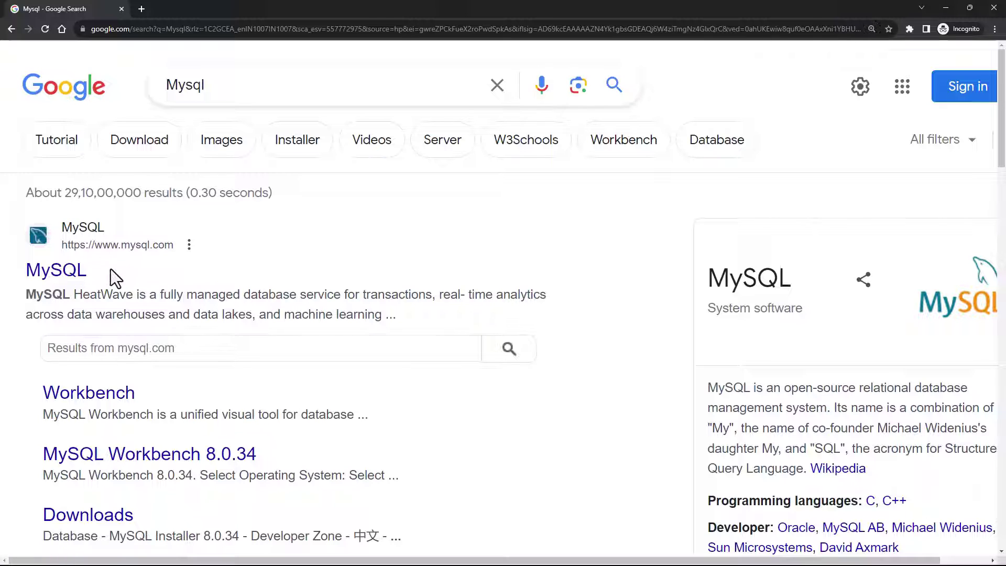
click(60, 273)
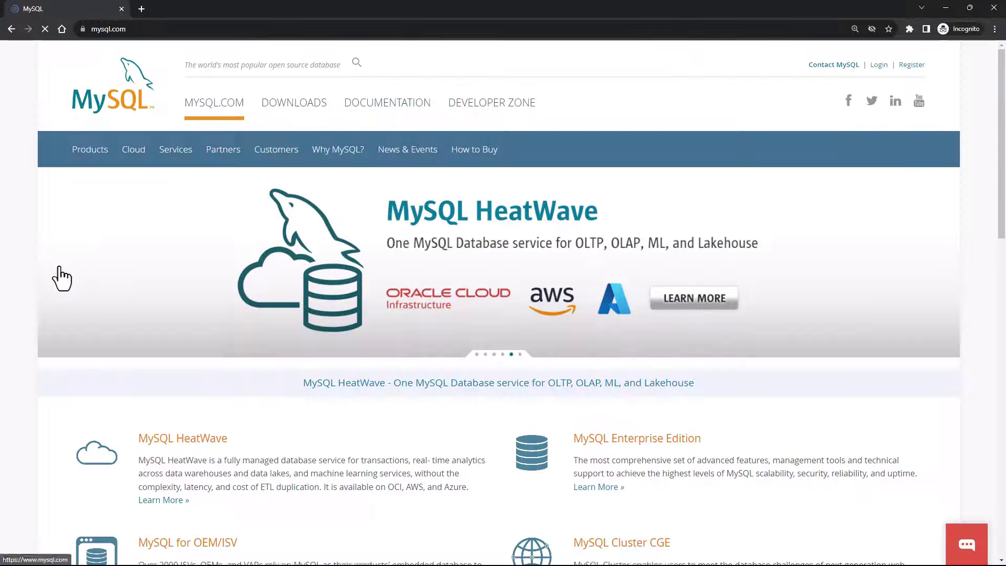
- Look through the MySQL home page and its customer list, and go to the site's Downloads page
key(ctrl+plus)
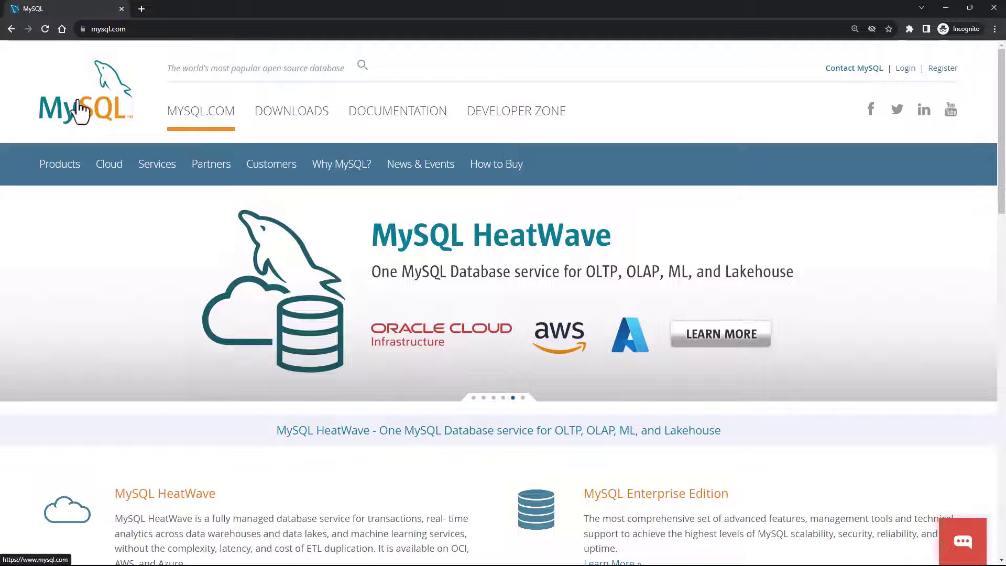
scroll(272, 283, down, 8)
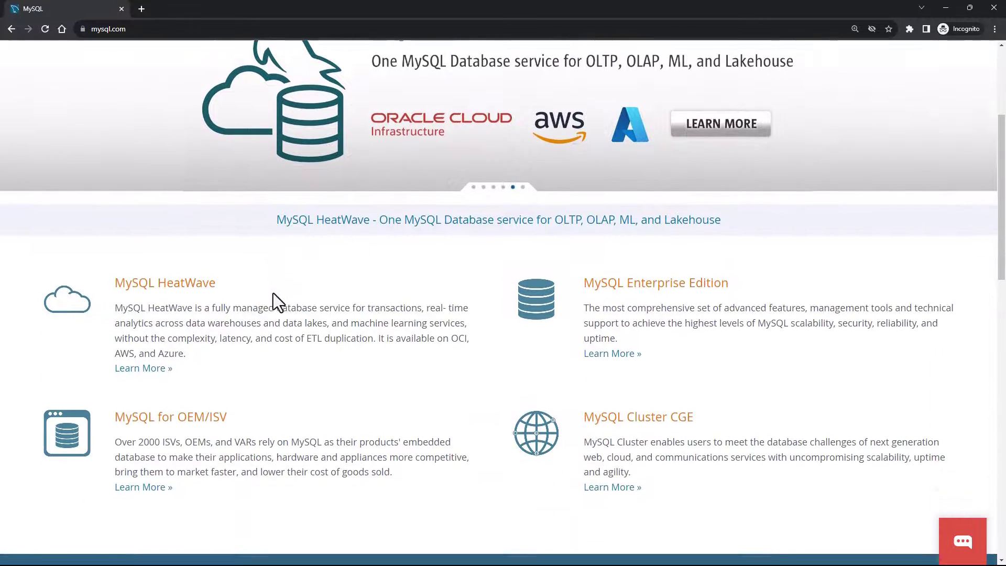
scroll(274, 296, down, 7)
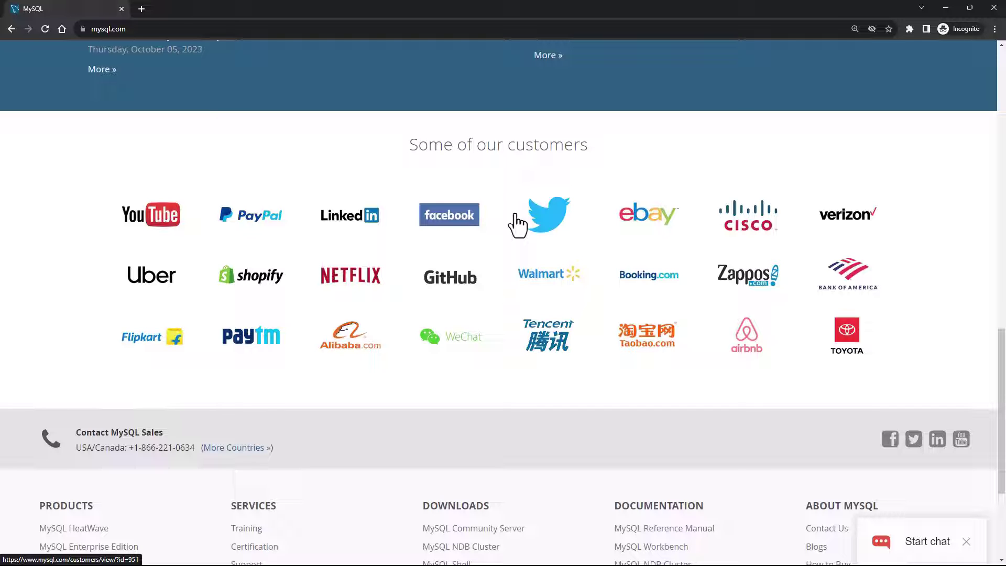
scroll(299, 333, up, 9)
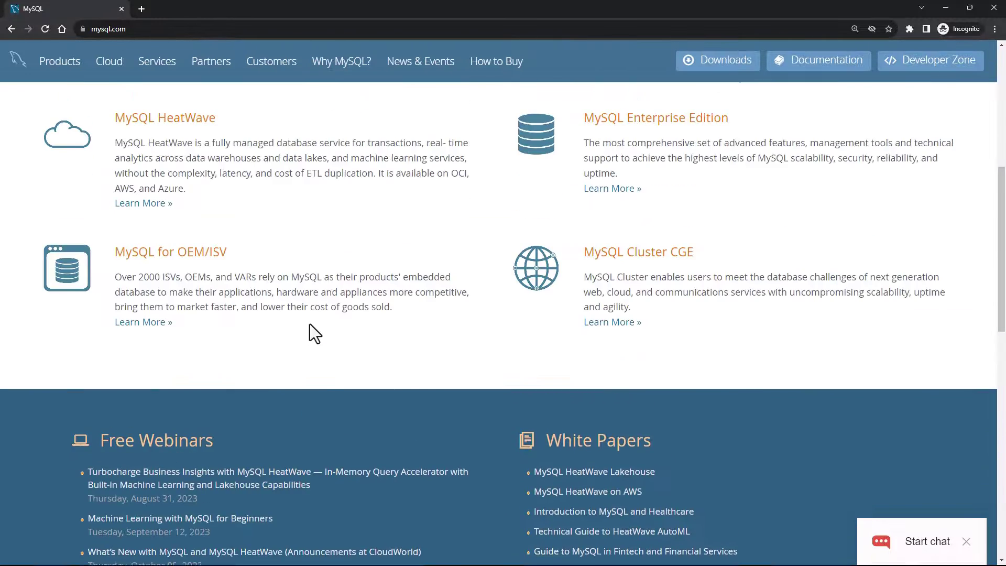
scroll(314, 333, up, 6)
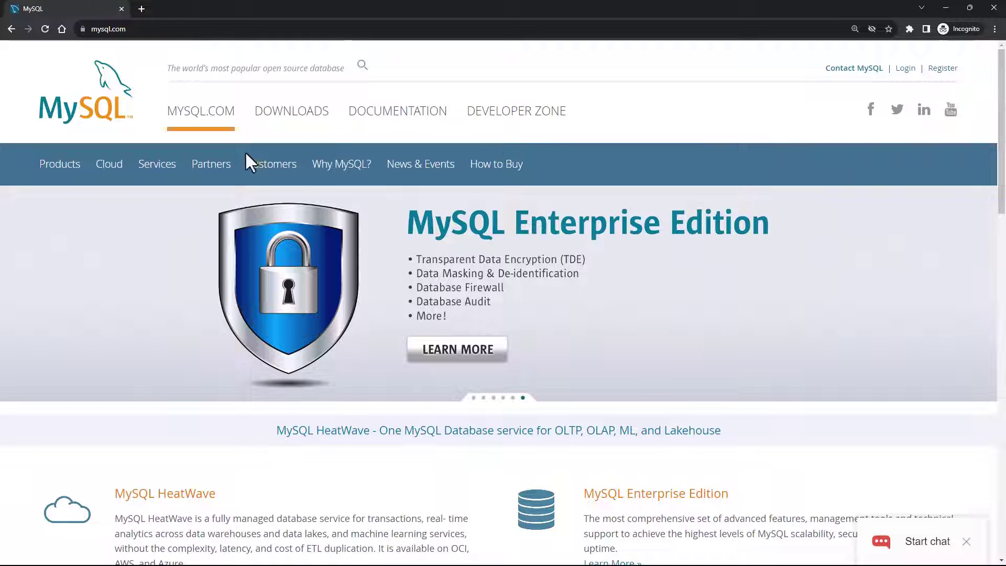
click(296, 121)
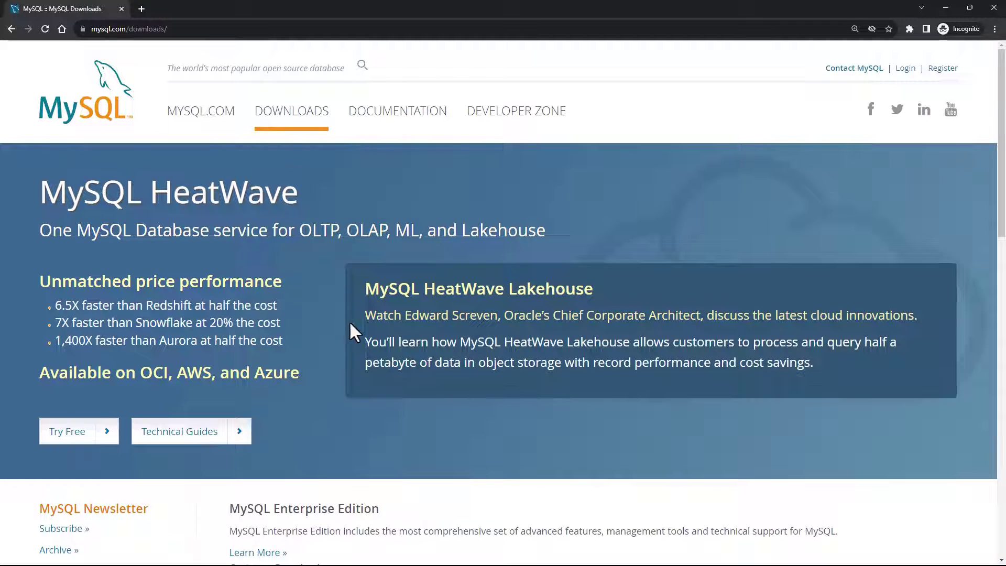
- Open the MySQL Community (GPL) Downloads and go to the MySQL Installer for Windows page
scroll(365, 355, down, 6)
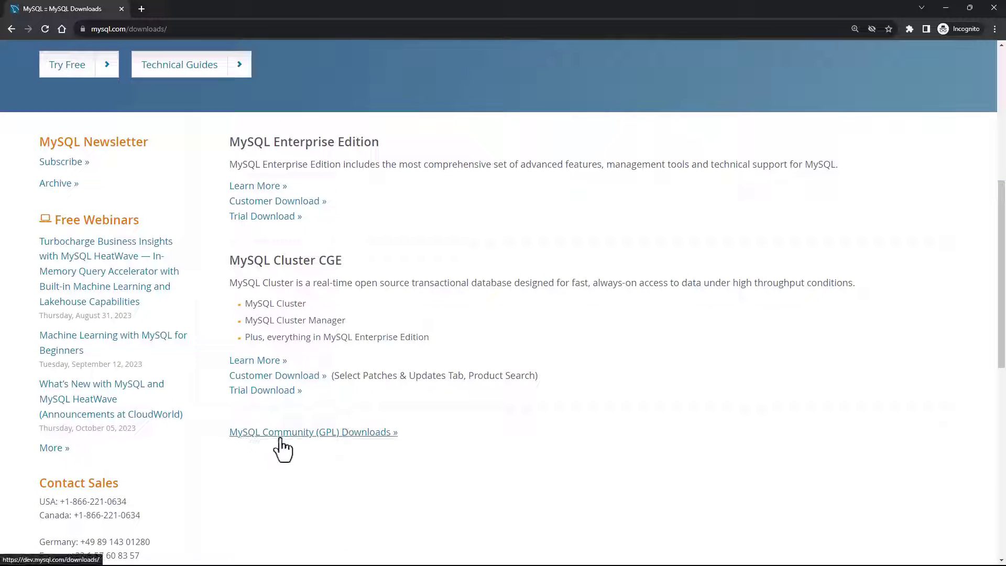
drag(407, 432, 225, 429)
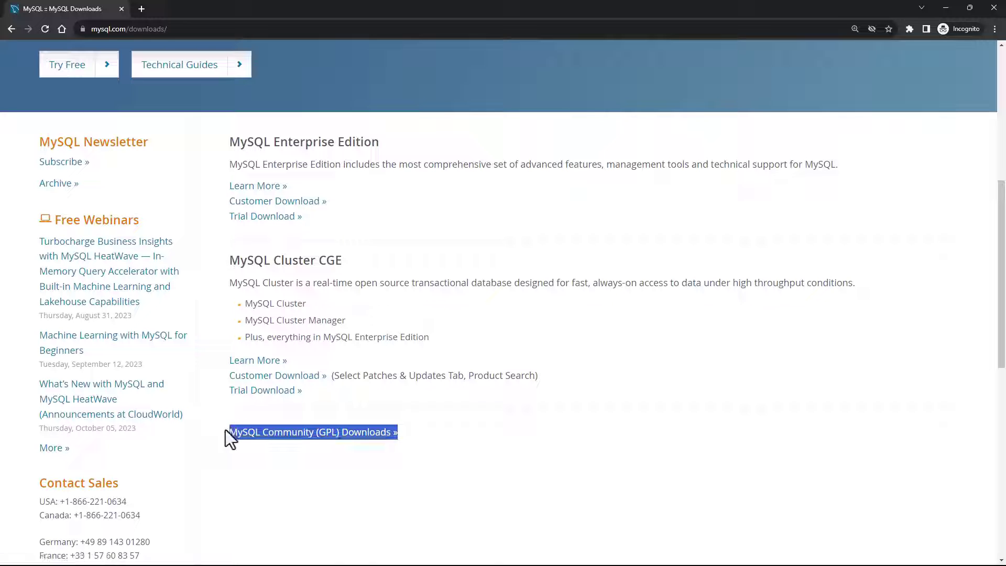
click(253, 437)
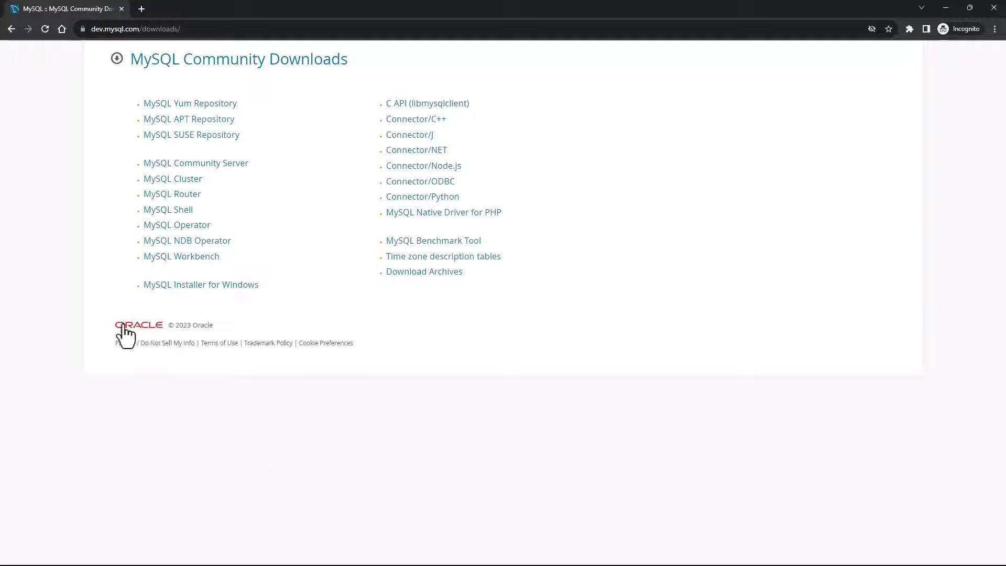
key(ctrl+plus)
key(ctrl+plus)
key(ctrl+plus)
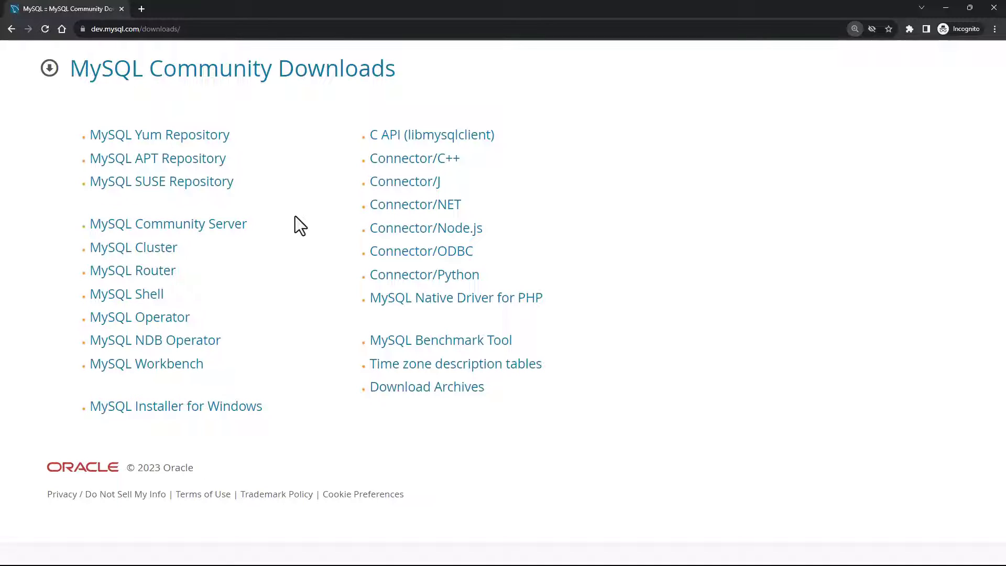
click(161, 409)
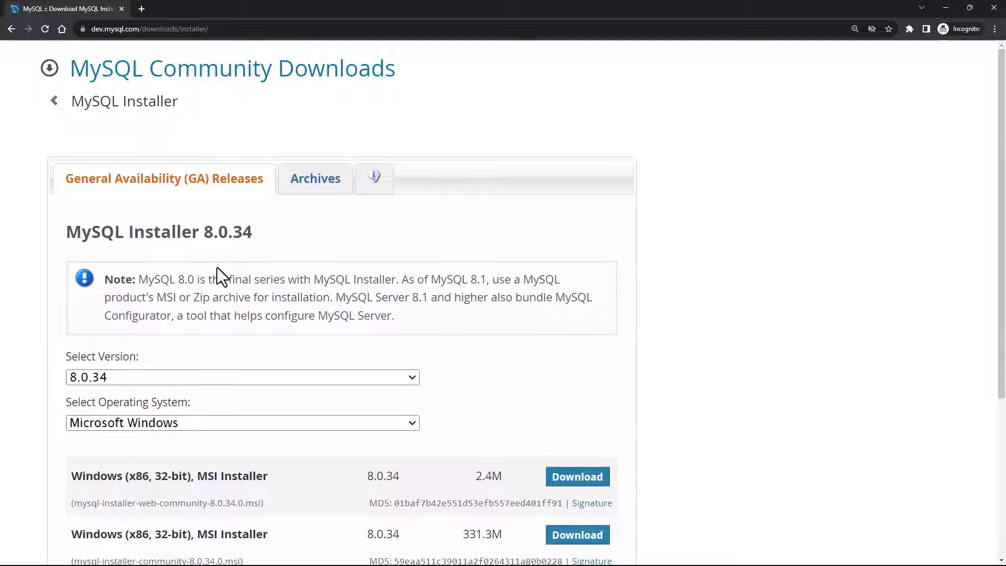
- Choose MySQL Installer version 8.0.34 with Microsoft Windows as the operating system
scroll(217, 268, down, 1)
scroll(216, 267, up, 1)
drag(67, 232, 251, 229)
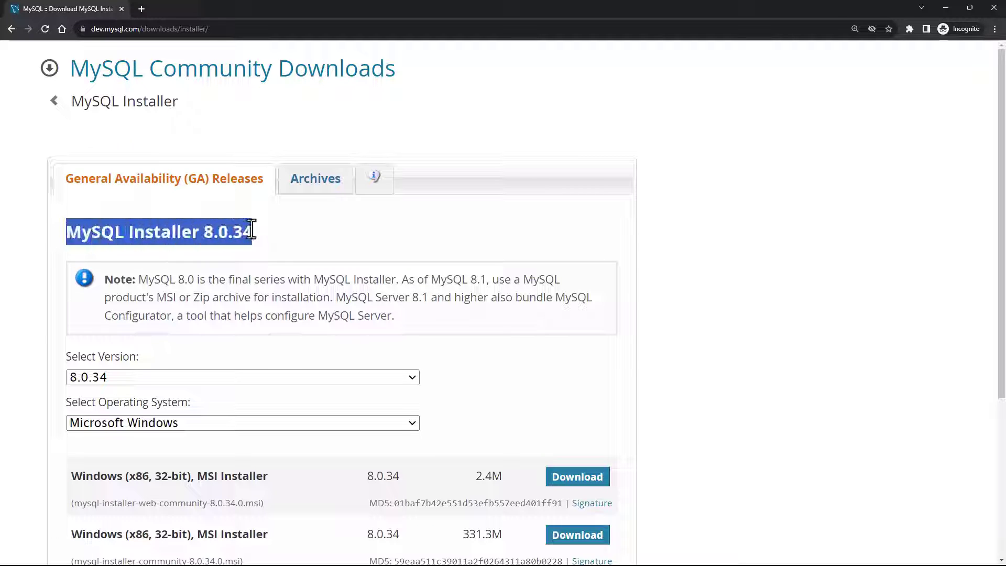
click(163, 380)
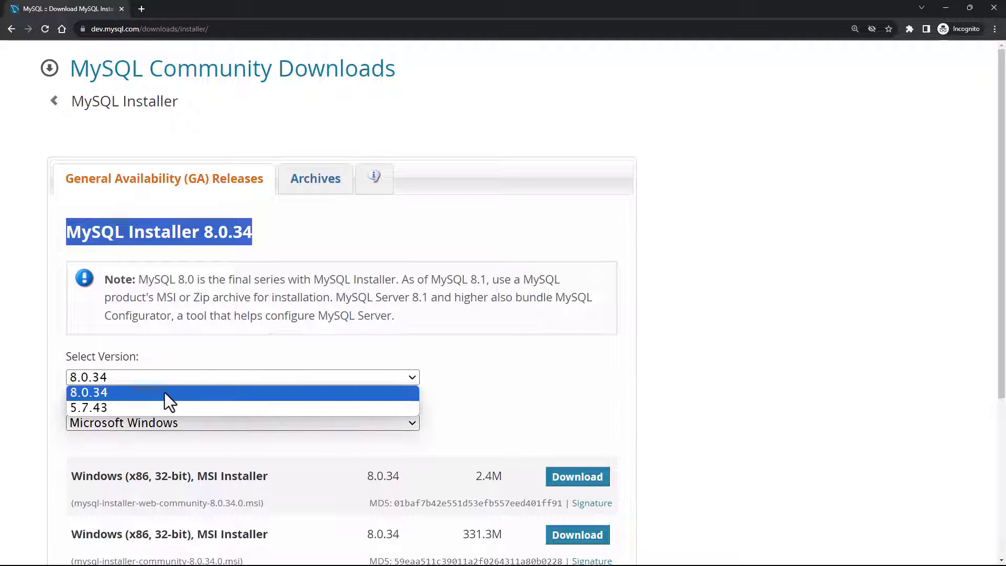
click(164, 391)
click(180, 423)
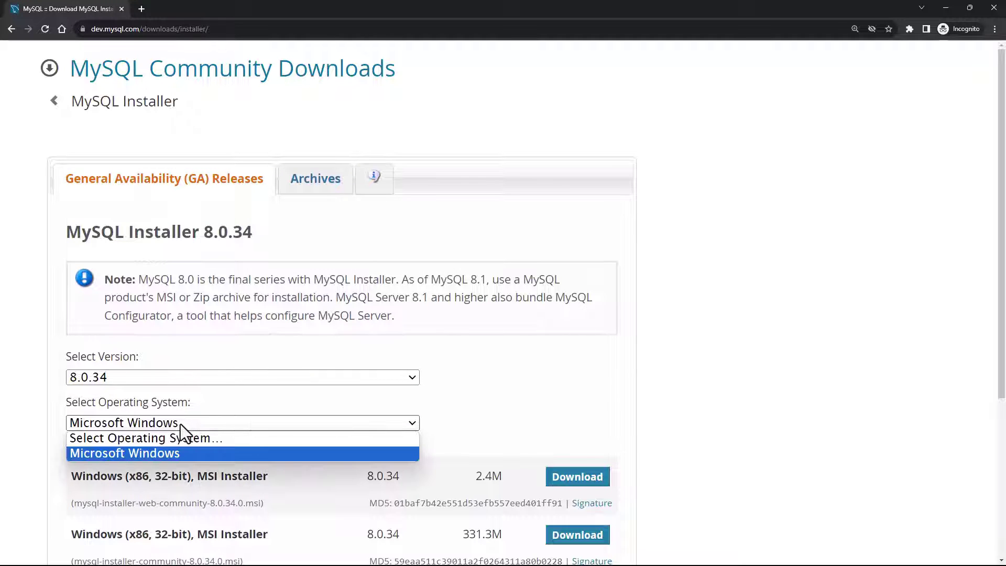
scroll(295, 274, down, 2)
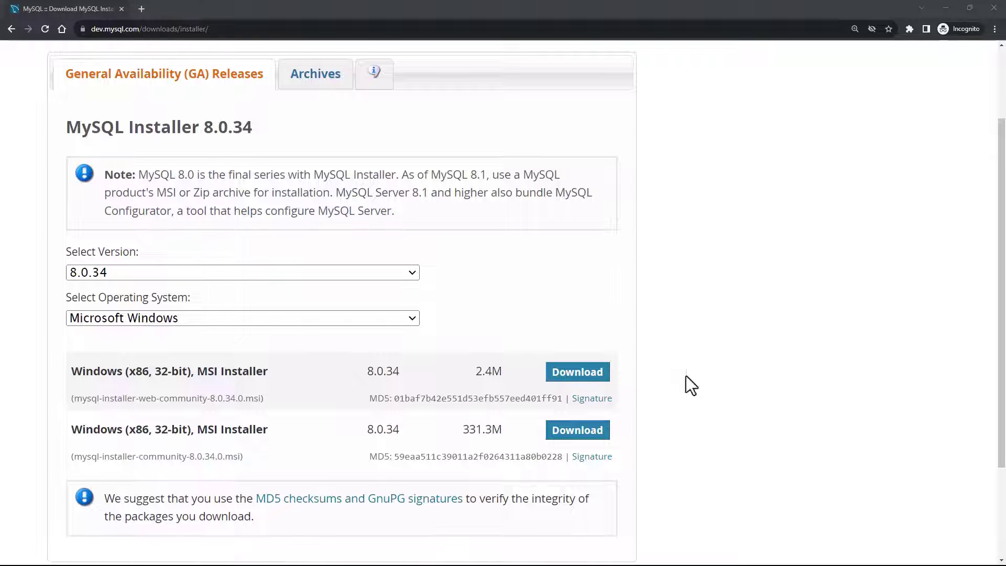
- Compare the web-community and full community MSI installers offered for Windows by name and file name
scroll(539, 382, up, 1)
scroll(539, 380, down, 1)
drag(71, 372, 268, 368)
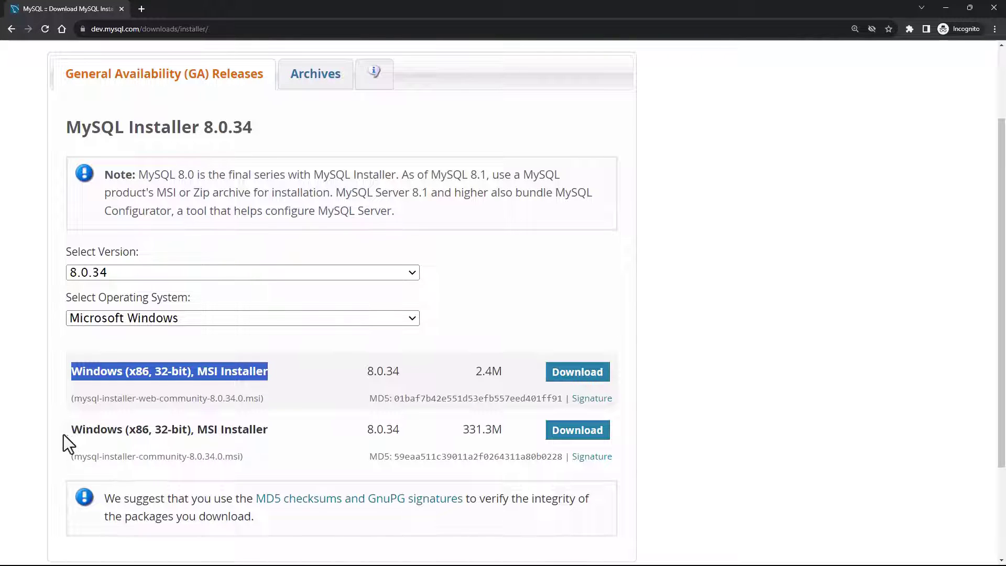
drag(72, 429, 265, 417)
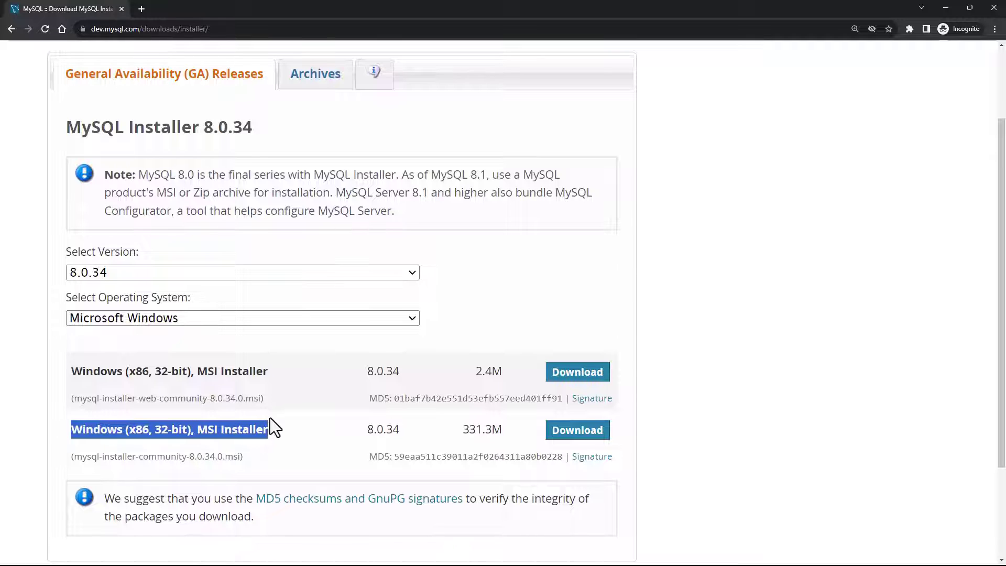
drag(74, 398, 209, 397)
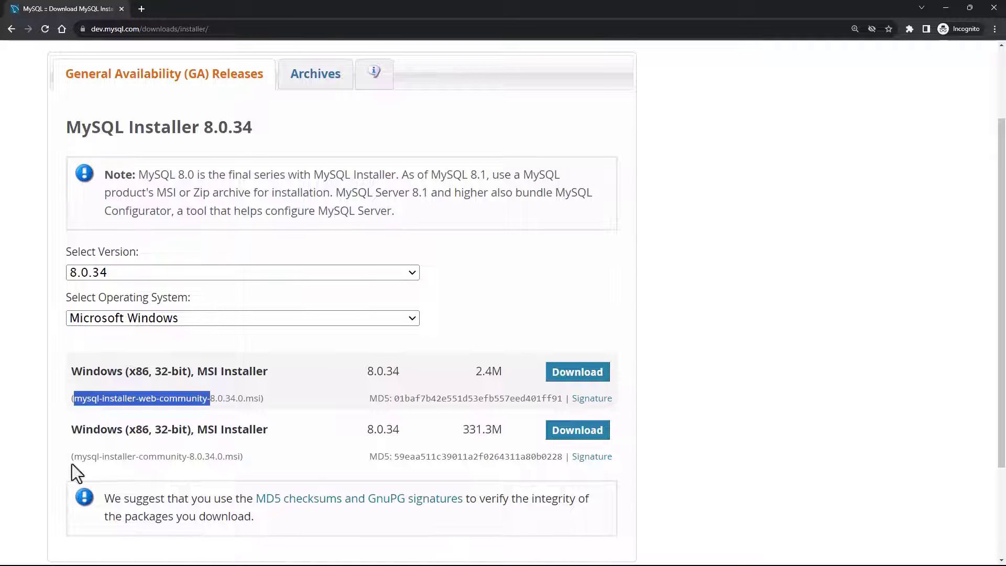
drag(73, 456, 185, 450)
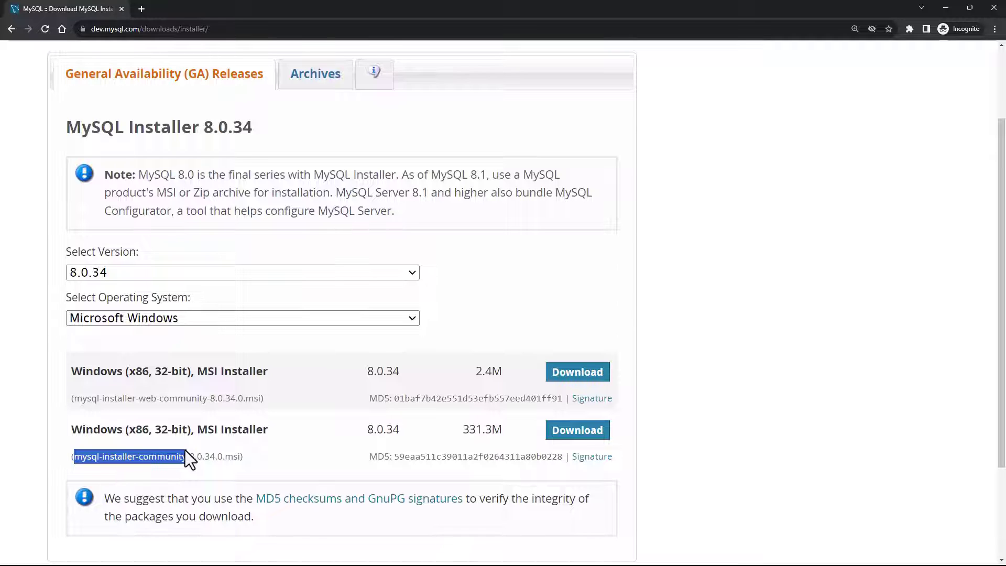
click(122, 406)
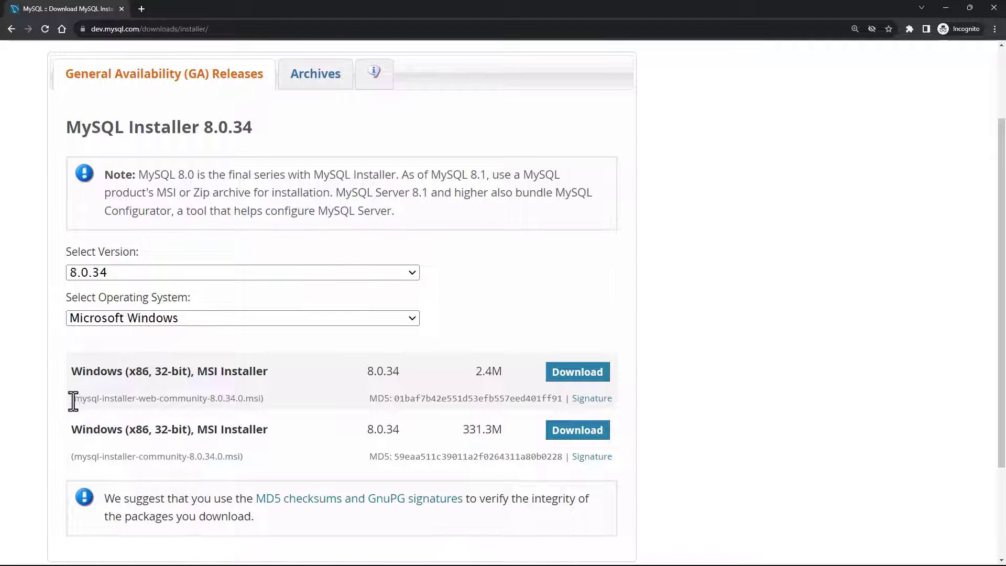
drag(74, 398, 200, 398)
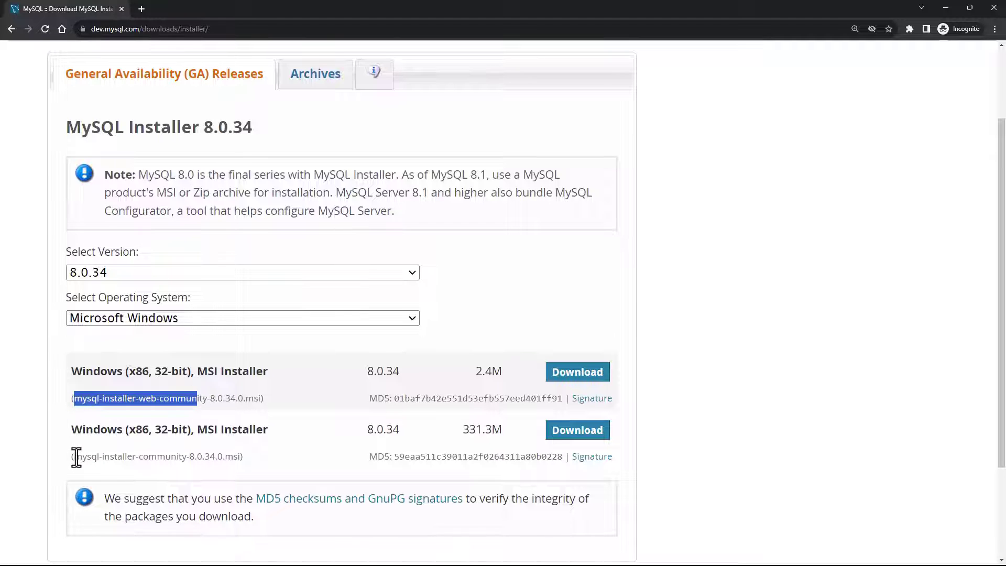
drag(74, 456, 194, 456)
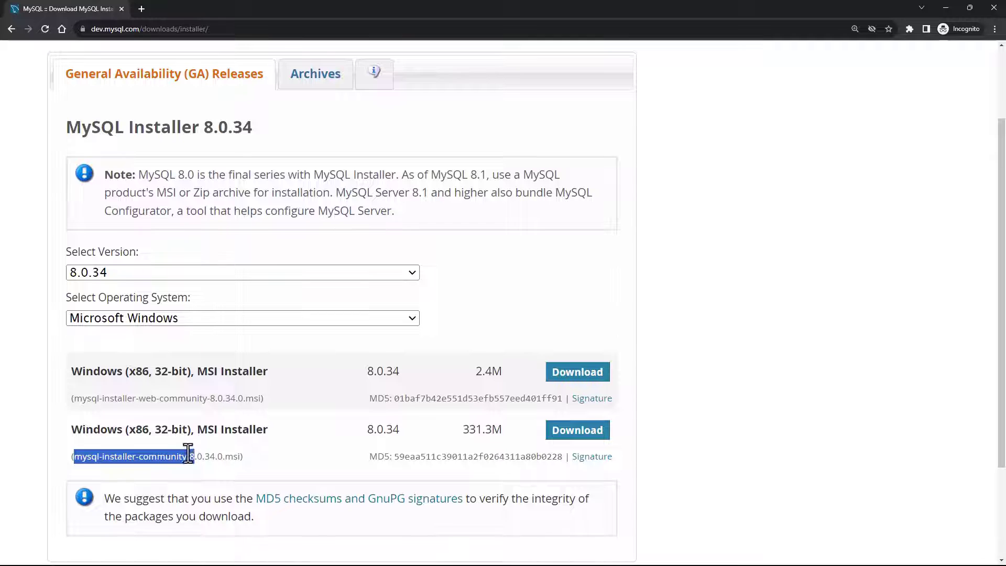
- Download the full mysql-installer-community-8.0.34.0.msi package without logging in, and launch it from the Desktop folder
click(577, 431)
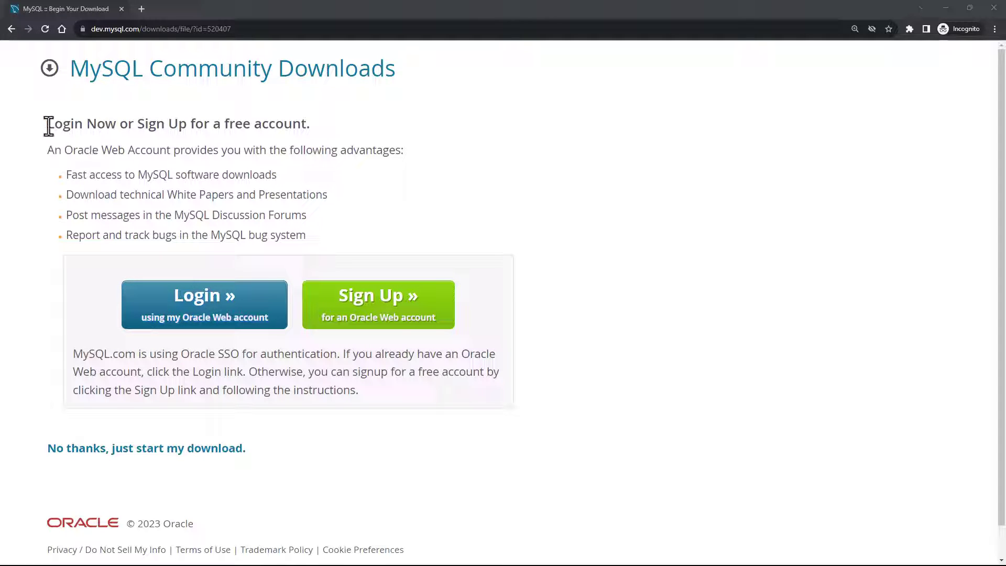
drag(47, 125, 308, 125)
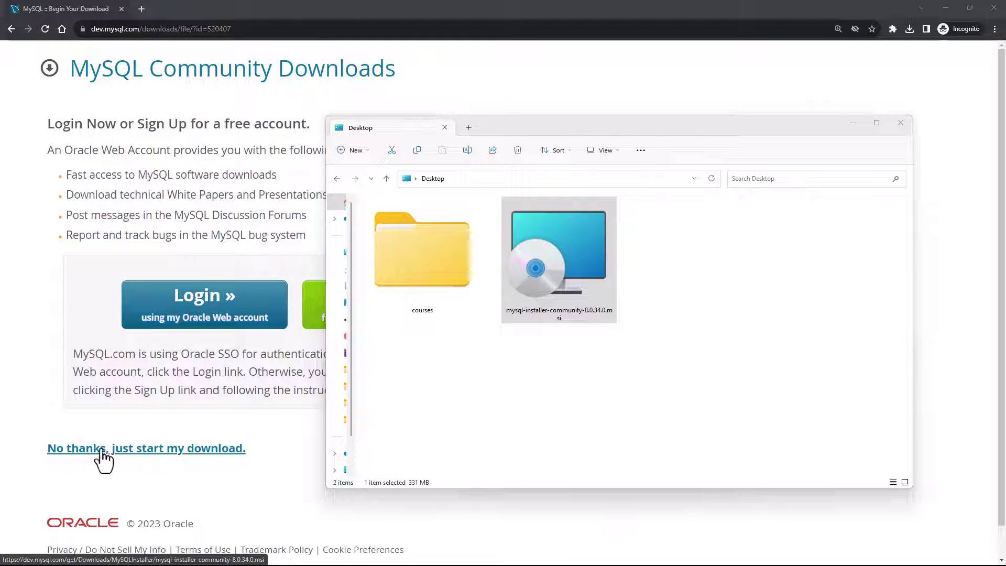
click(549, 301)
click(727, 294)
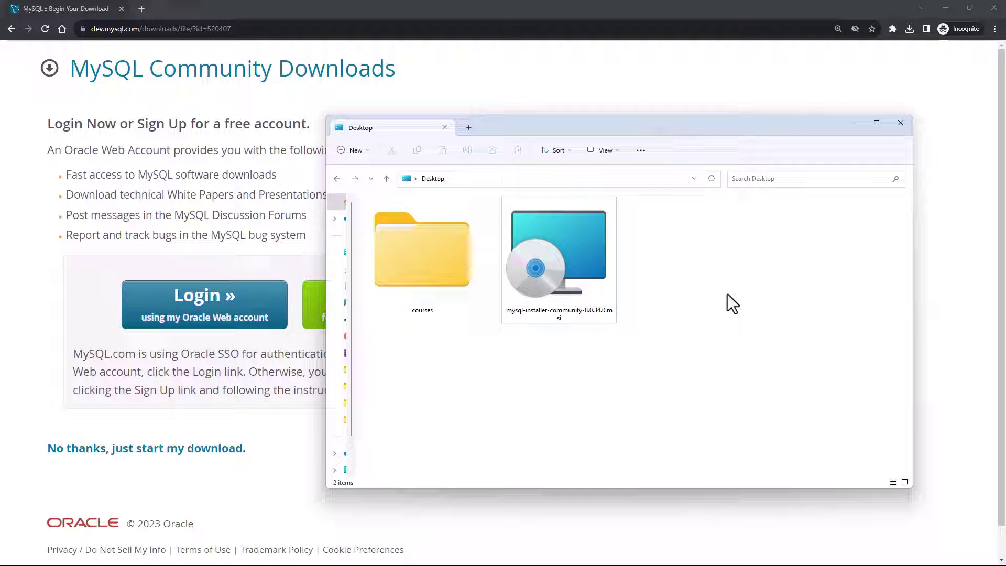
double_click(581, 290)
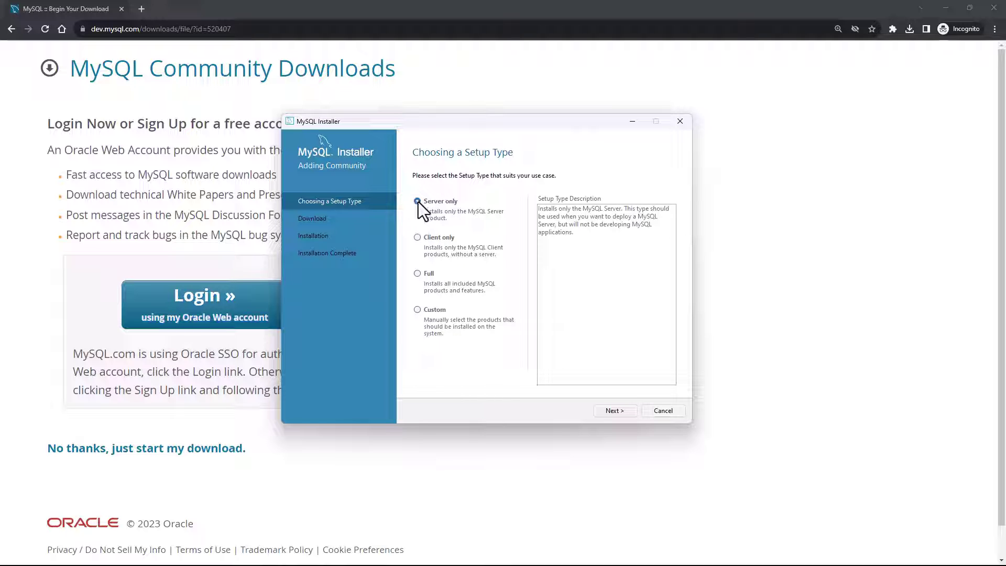
- Examine the description of the Server only setup type and the components included in the Client only type
drag(587, 238, 523, 206)
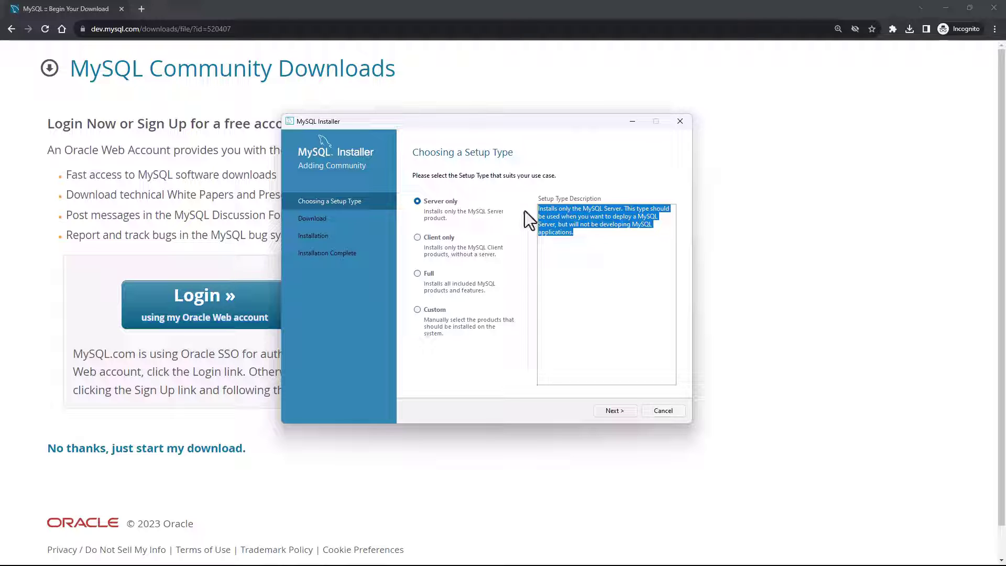
click(416, 236)
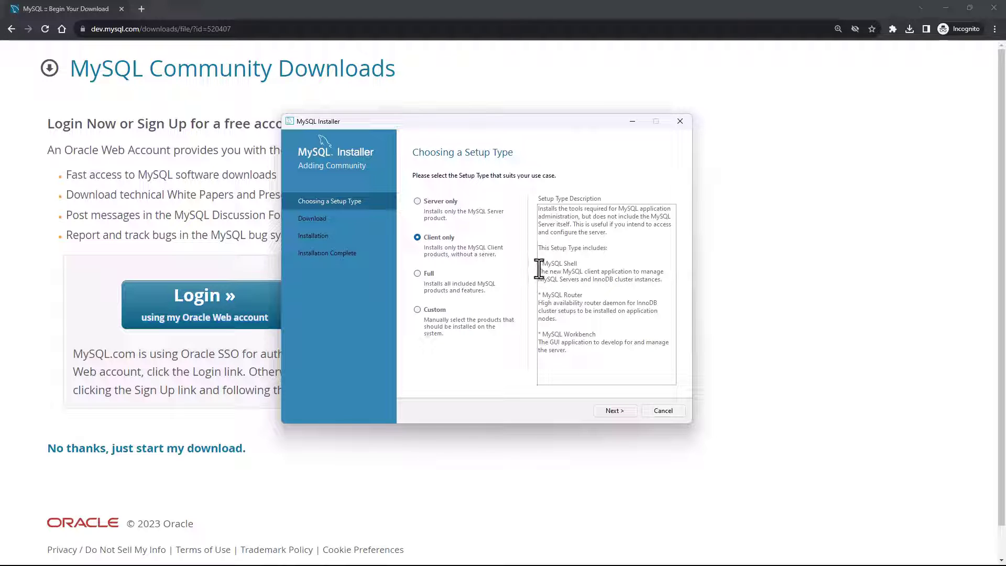
drag(538, 265, 566, 354)
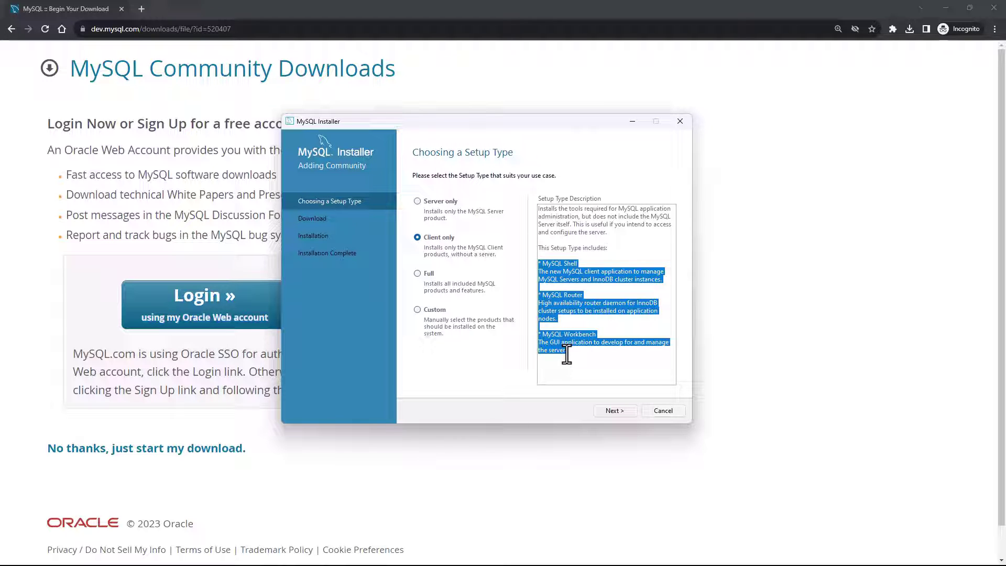
click(539, 265)
drag(540, 265, 578, 264)
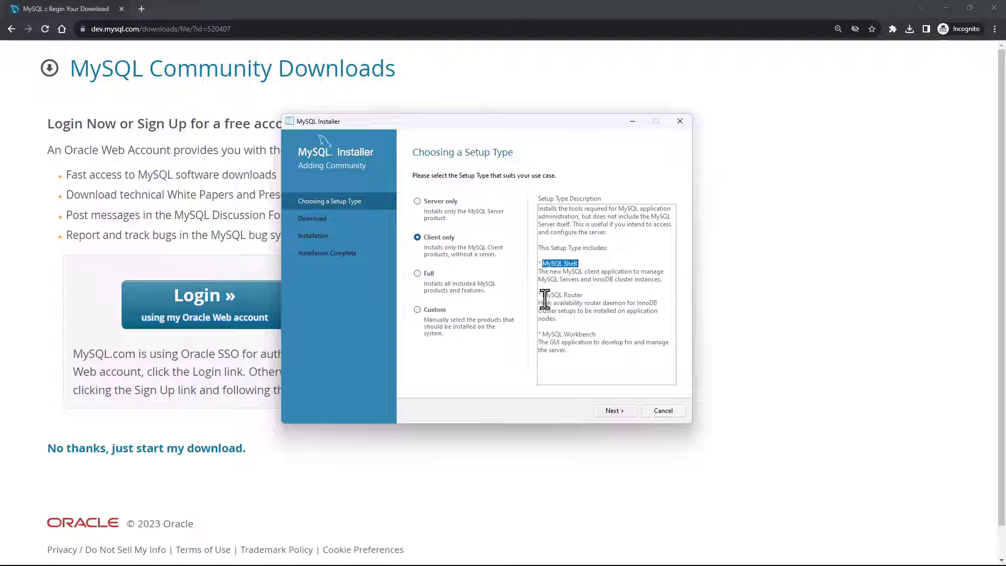
drag(542, 295, 611, 293)
drag(542, 334, 629, 334)
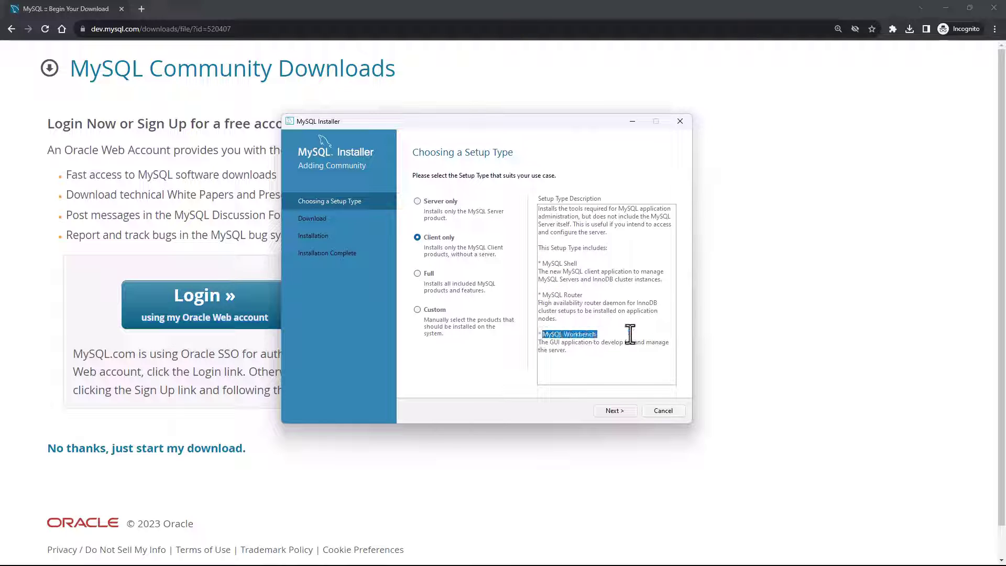
- Examine MySQL Shell, MySQL Router and MySQL Workbench in the Client only description, and the products included in the Full setup type
drag(542, 265, 588, 266)
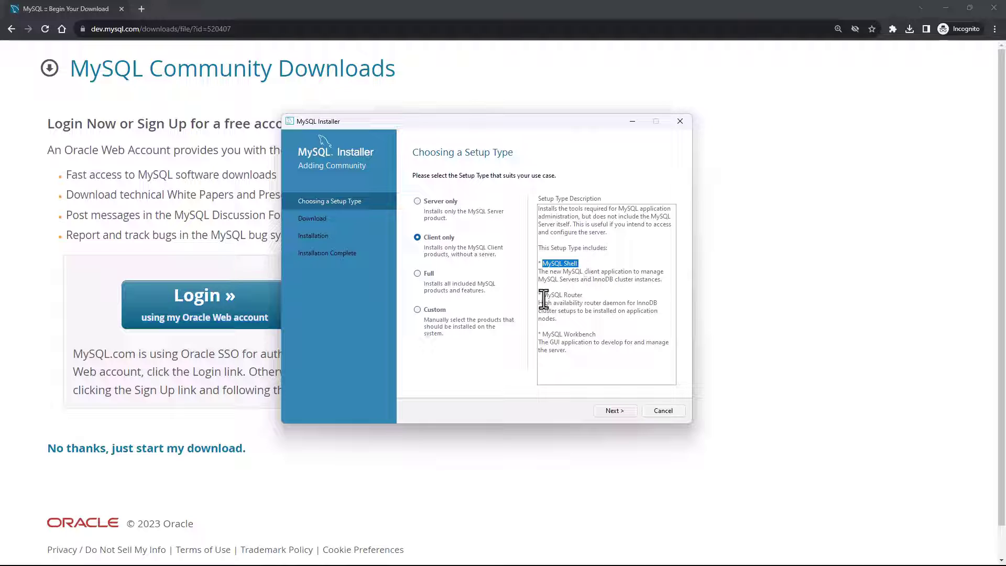
drag(542, 295, 592, 298)
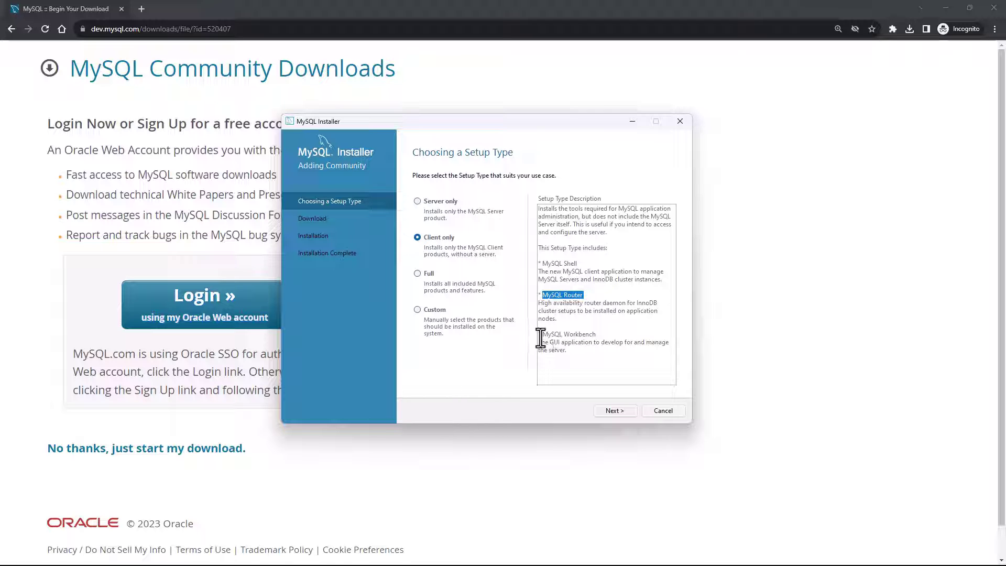
drag(542, 334, 618, 338)
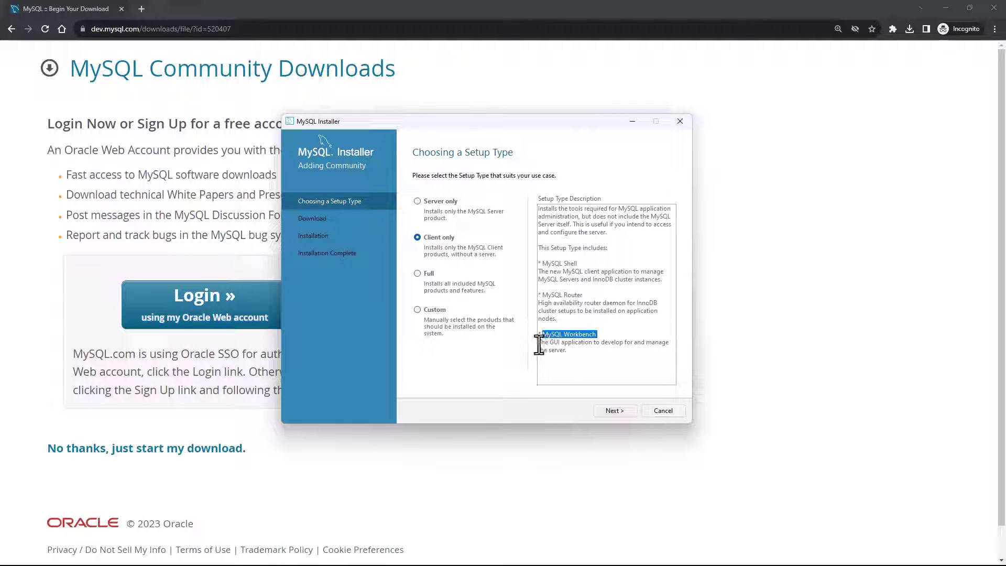
drag(539, 344, 592, 358)
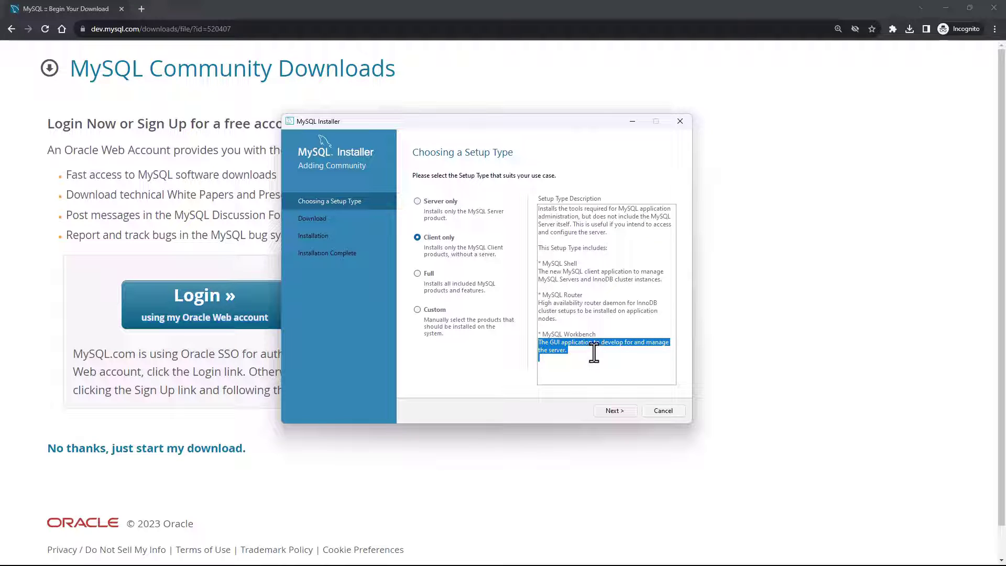
click(427, 237)
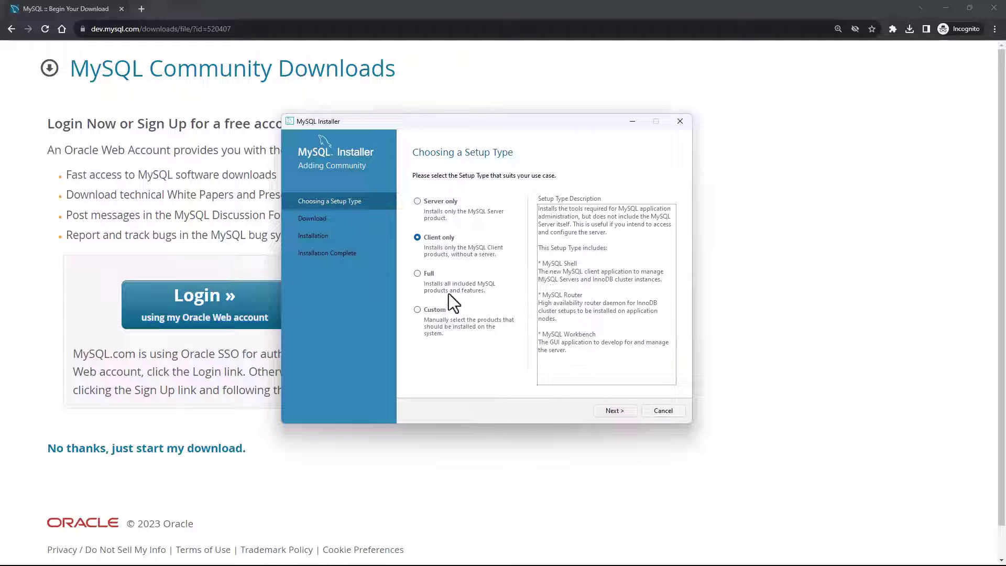
click(419, 275)
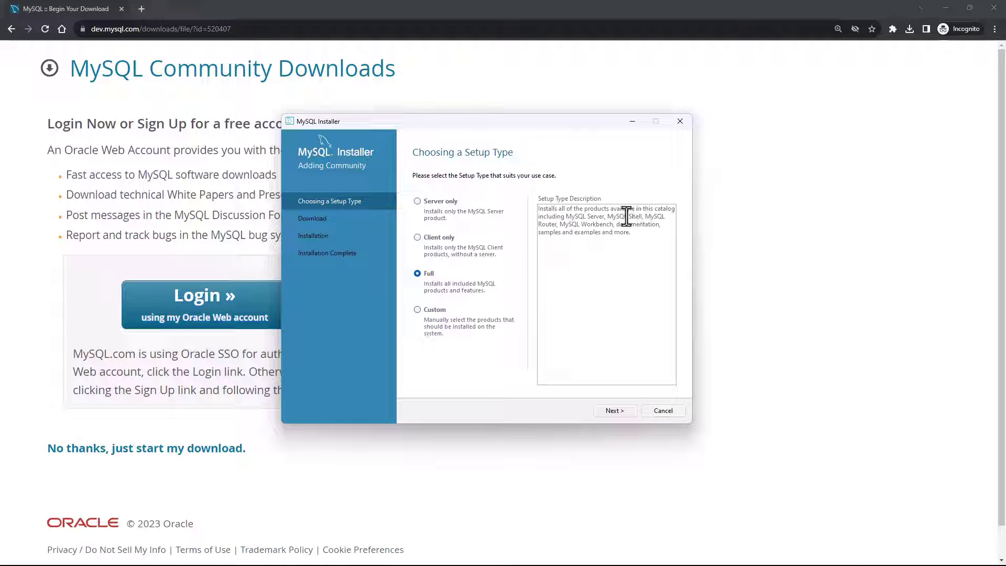
drag(566, 216, 649, 218)
- Choose the Custom setup type and add MySQL Server 8.0.34 - X64 to the products to be installed
click(418, 311)
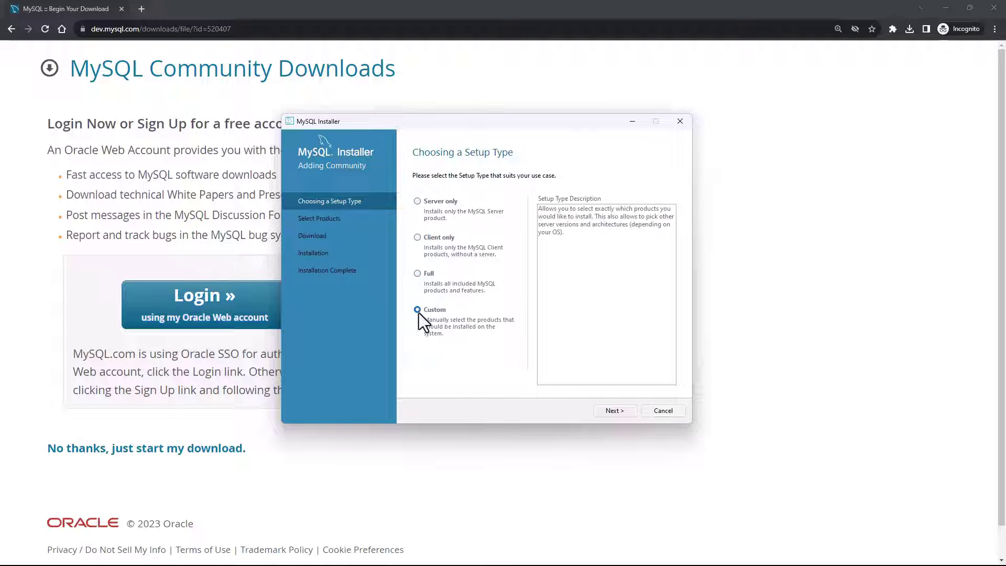
click(615, 411)
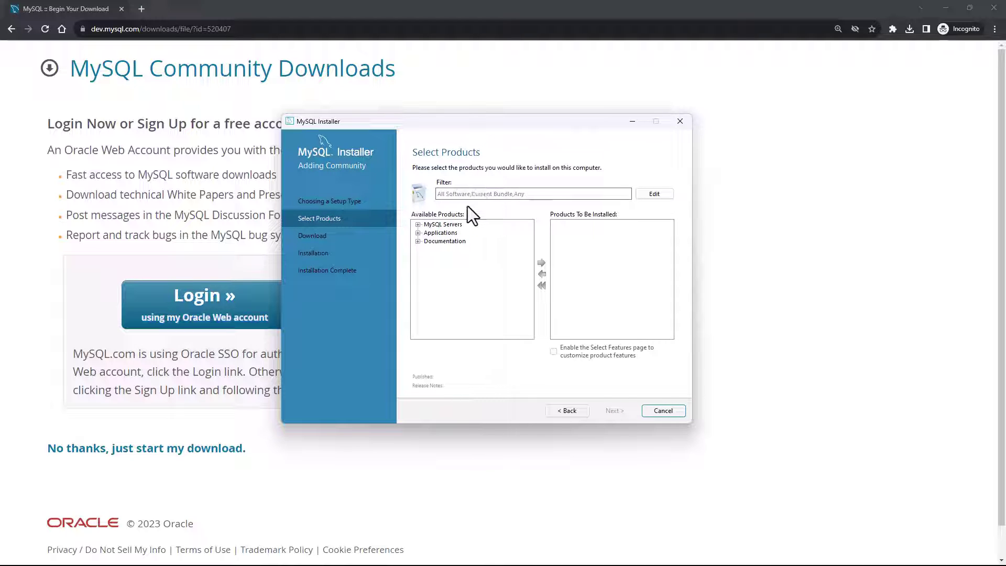
click(418, 225)
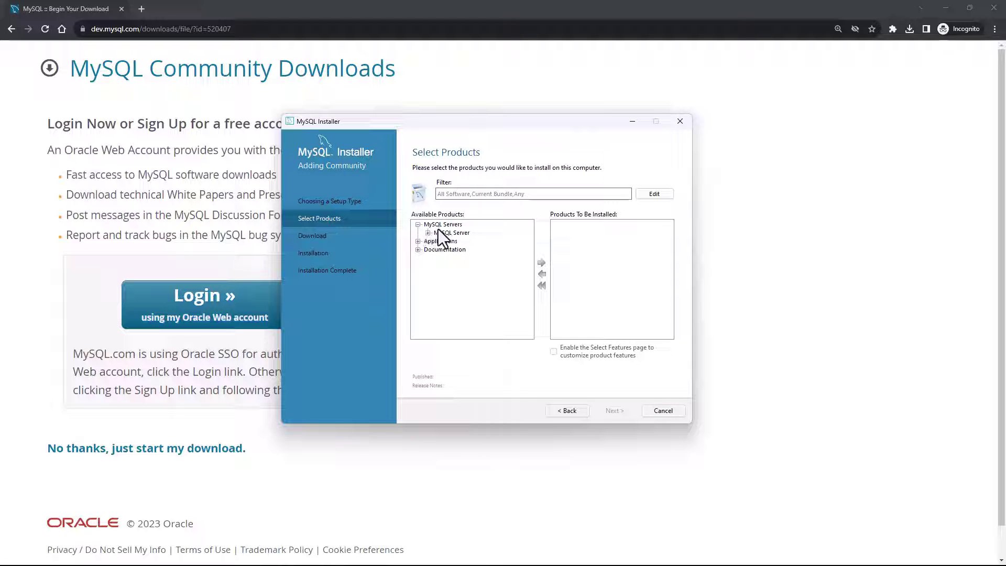
click(427, 233)
click(438, 241)
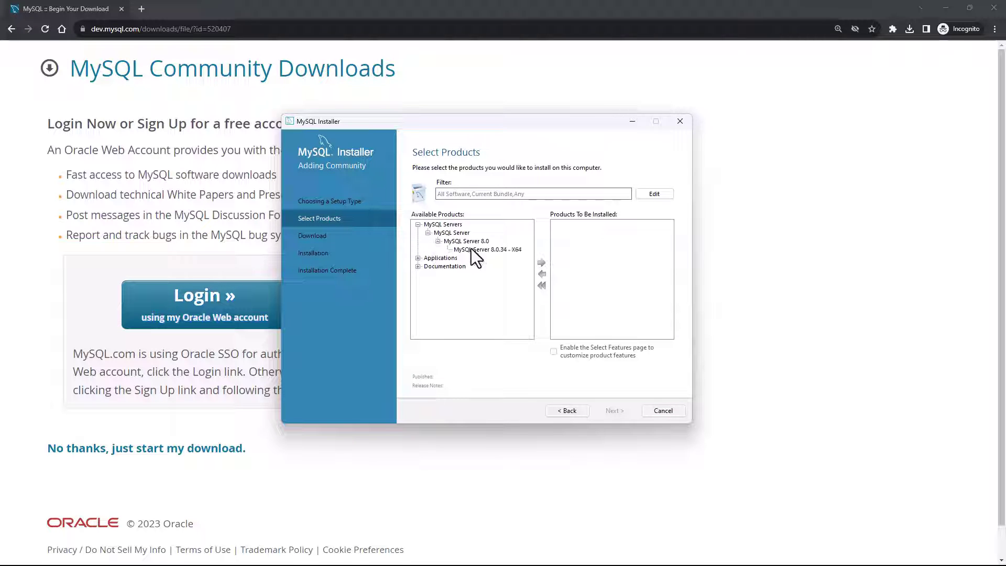
click(480, 249)
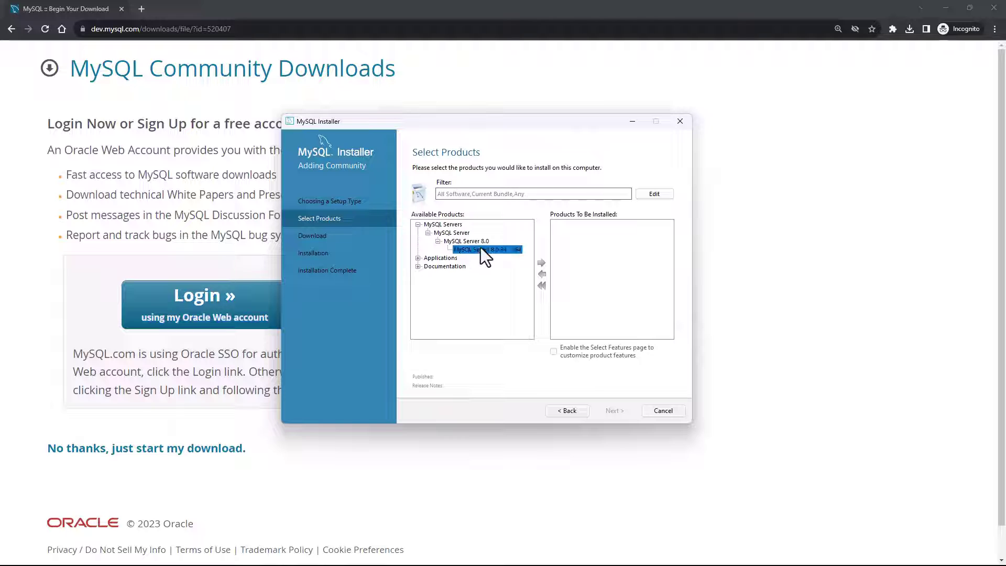
click(542, 263)
- Add MySQL Workbench 8.0.34 - X64 from the Applications category to the products to be installed
click(419, 259)
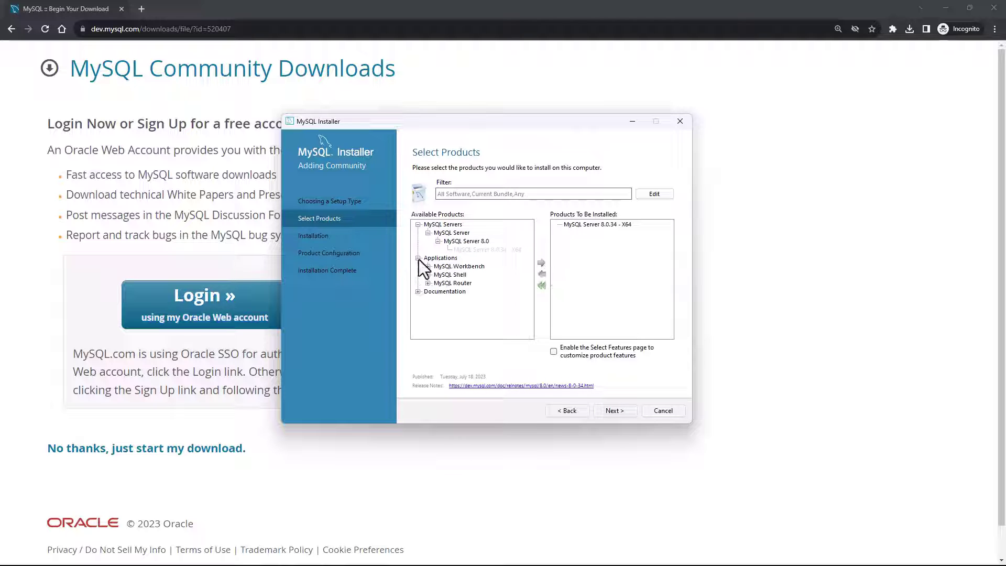
click(451, 266)
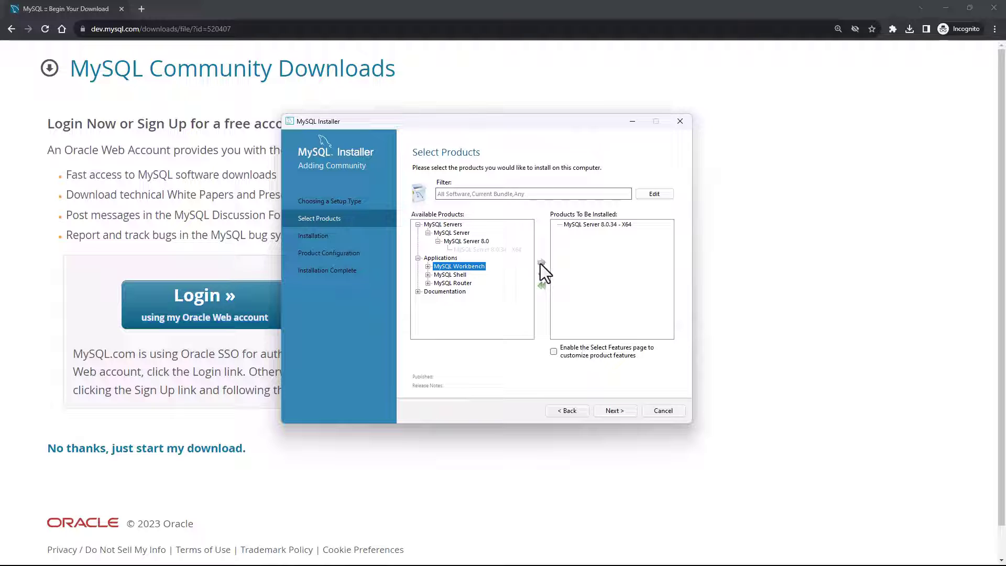
click(428, 266)
click(438, 275)
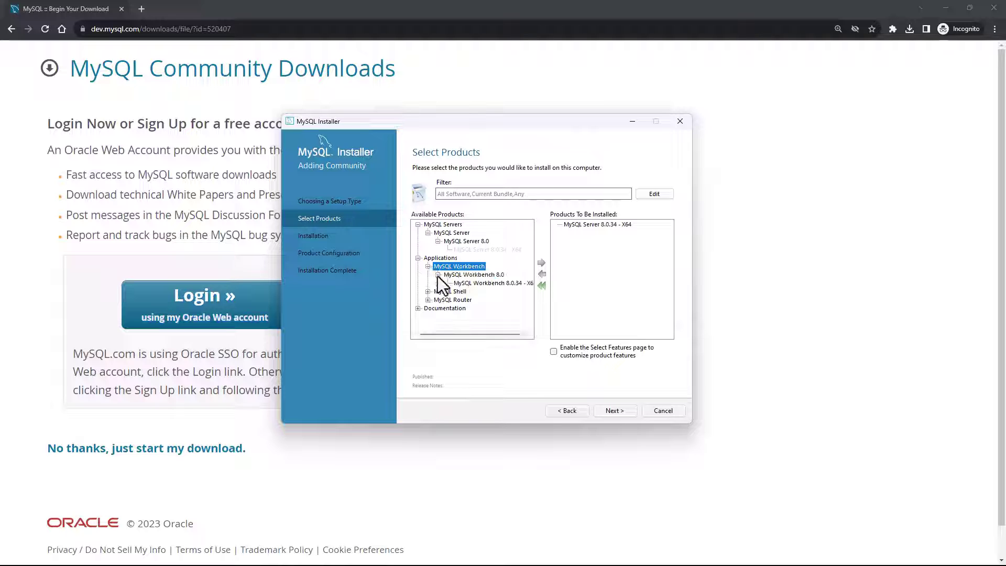
click(473, 282)
click(542, 264)
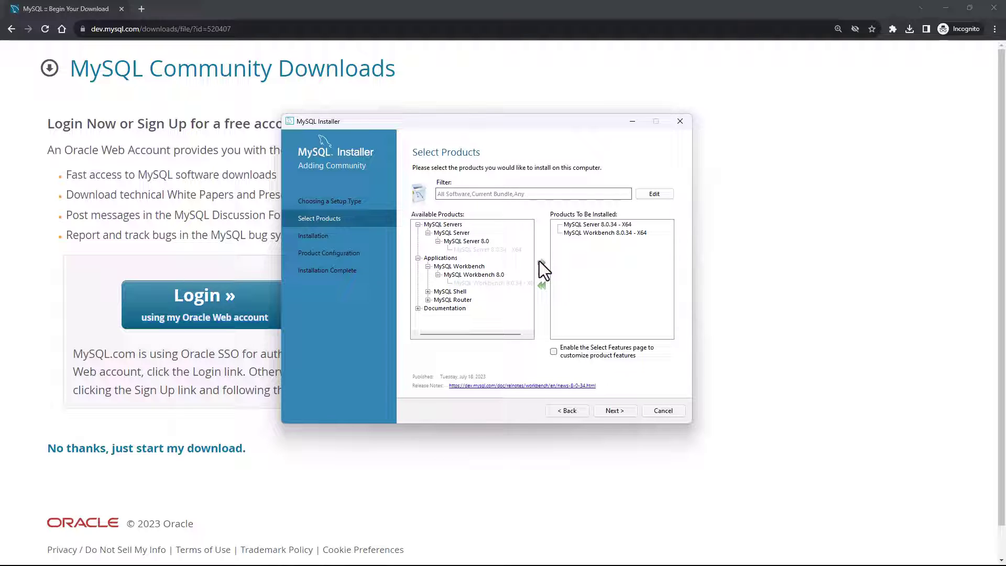
- Add MySQL Shell 8.0.34 - X64 to the products to be installed, and accept the product selection
click(427, 292)
click(438, 300)
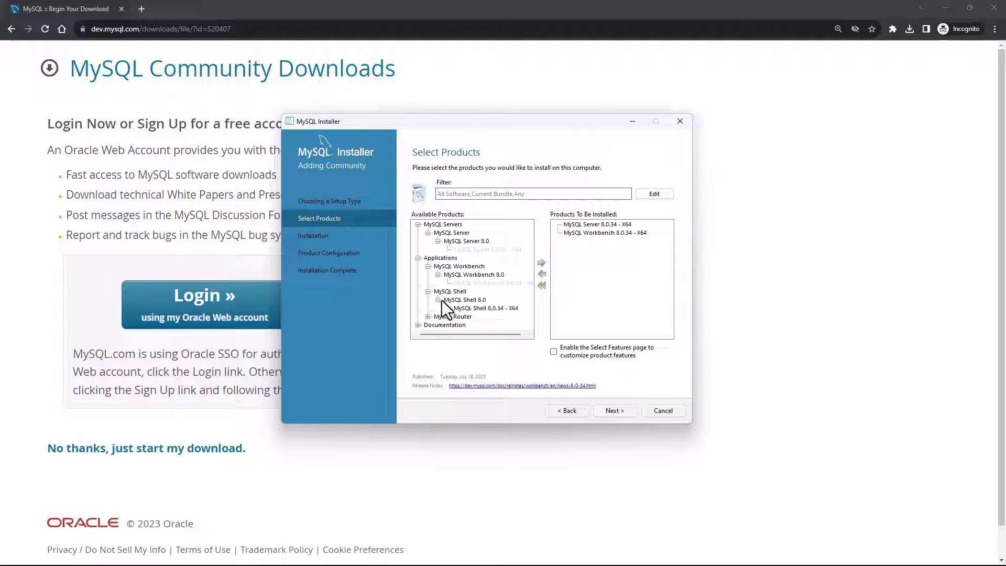
click(476, 308)
click(541, 263)
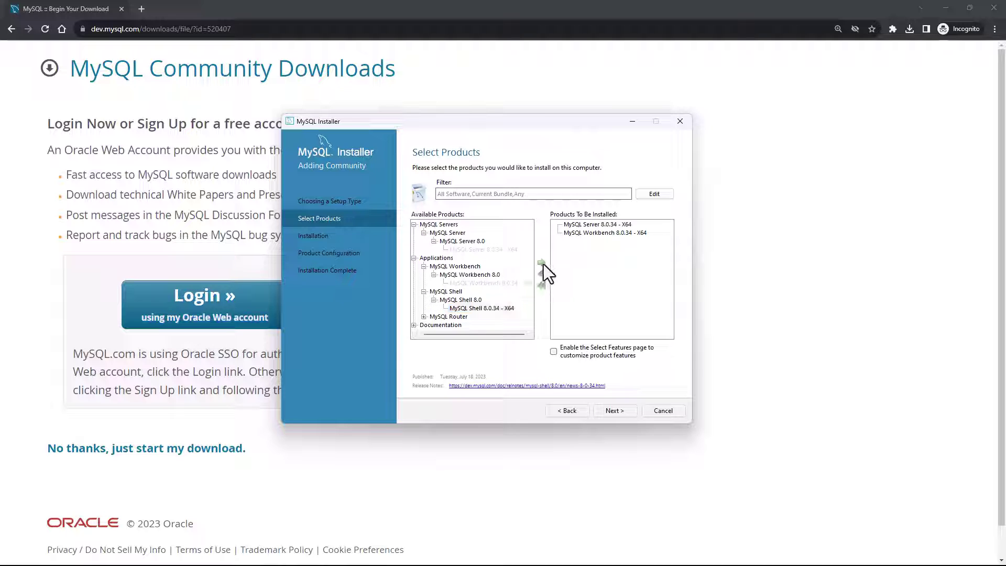
click(592, 225)
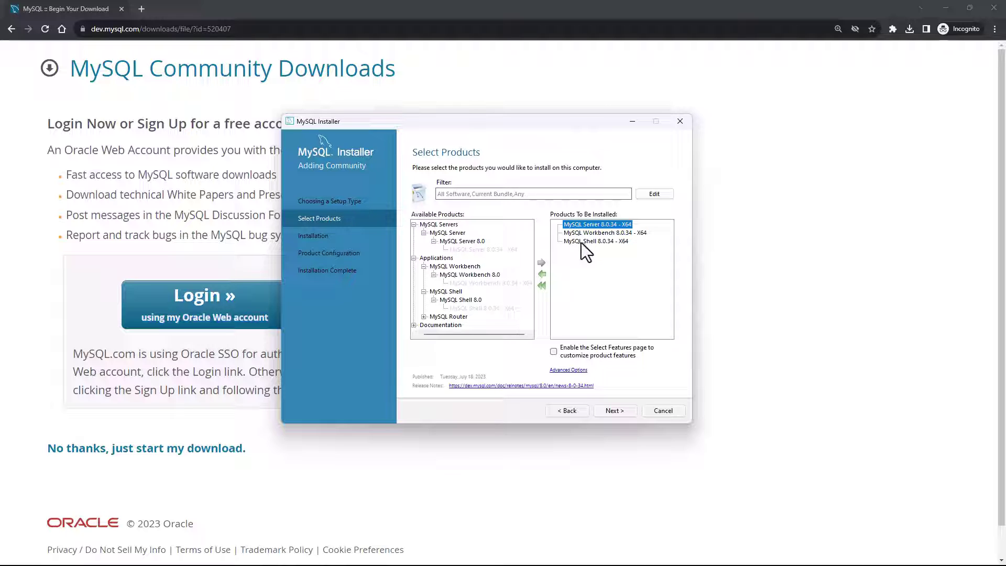
click(581, 242)
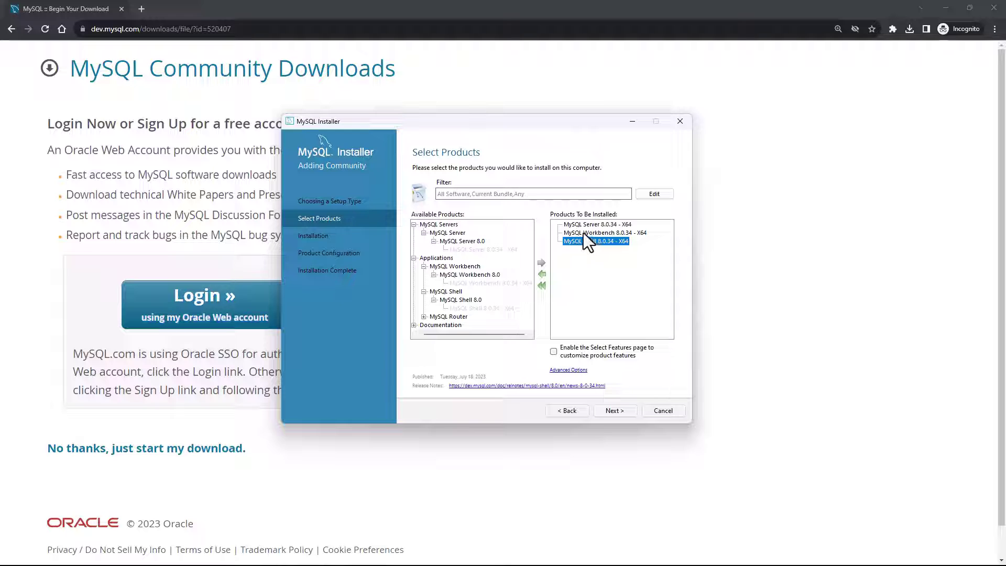
click(582, 233)
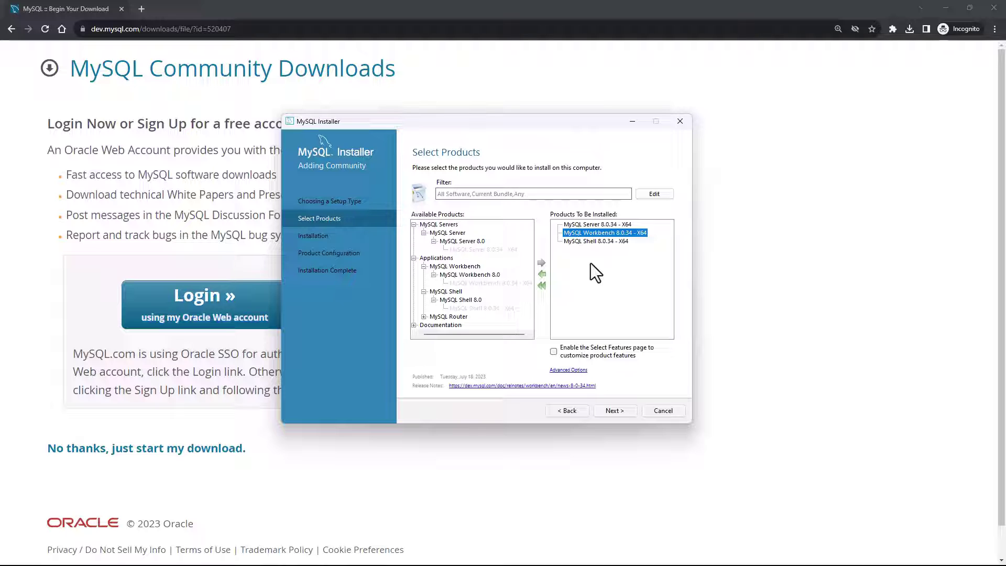
click(614, 410)
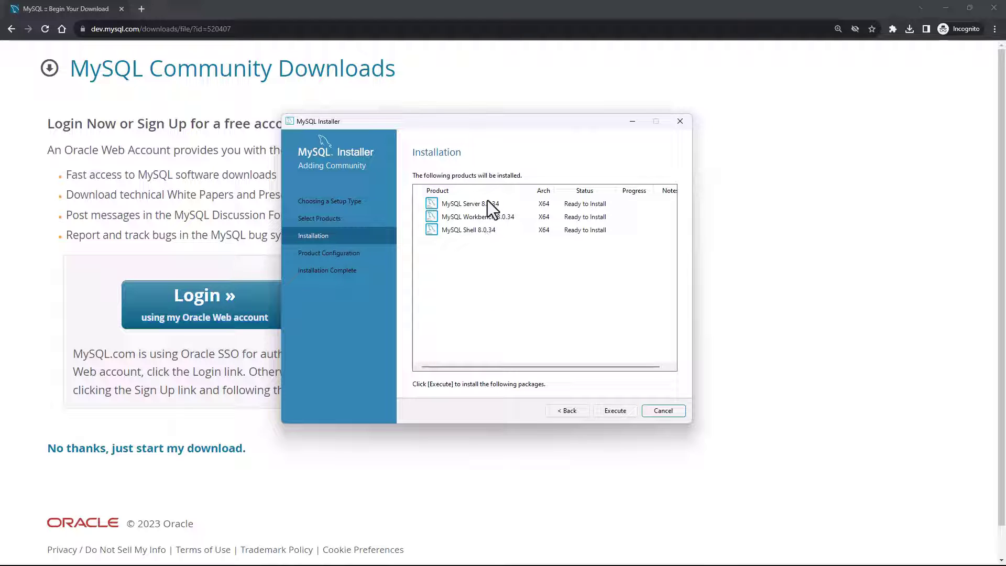
- Review the listed MySQL Server, Workbench and Shell 8.0.34 packages and start their installation
click(490, 205)
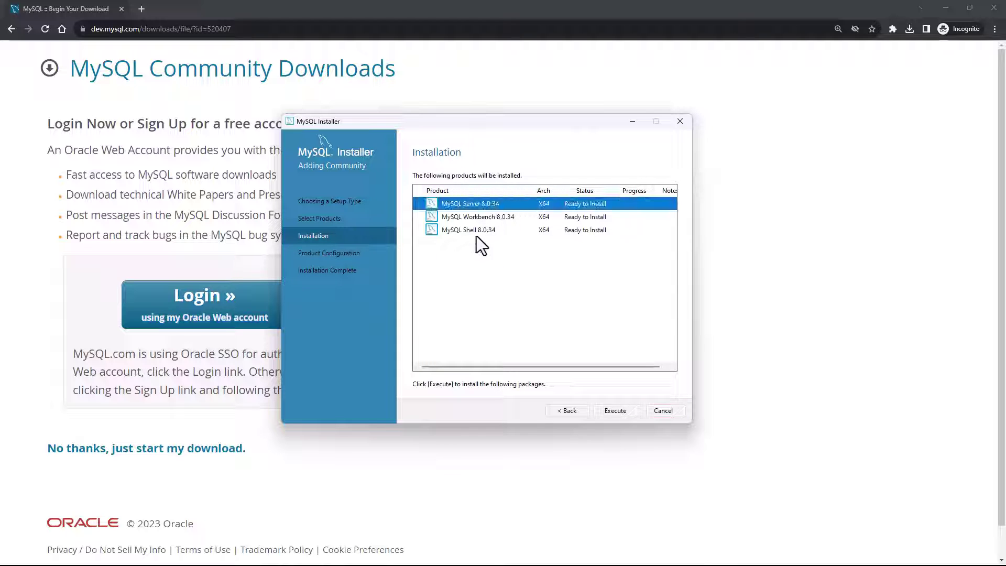
click(461, 216)
click(464, 231)
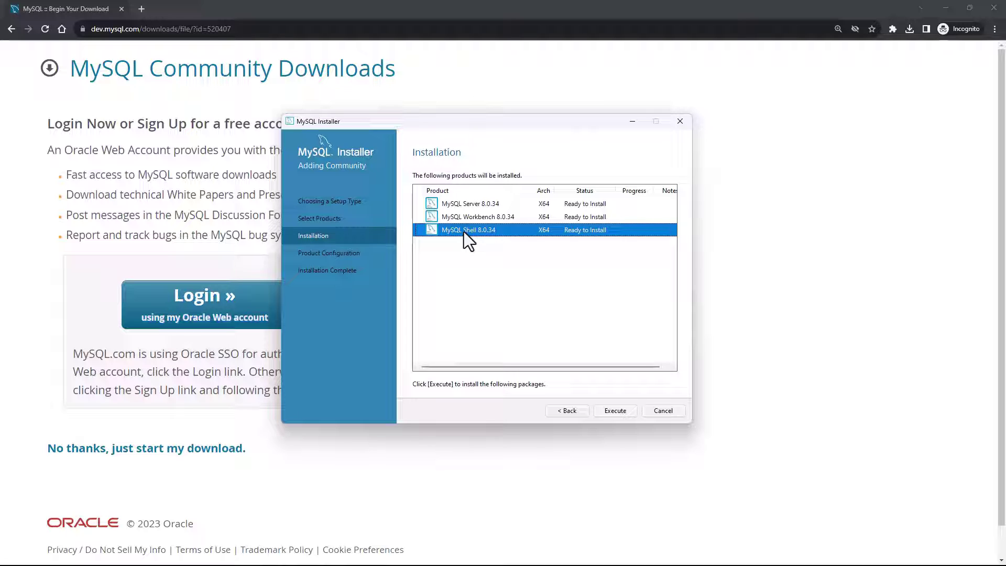
click(461, 200)
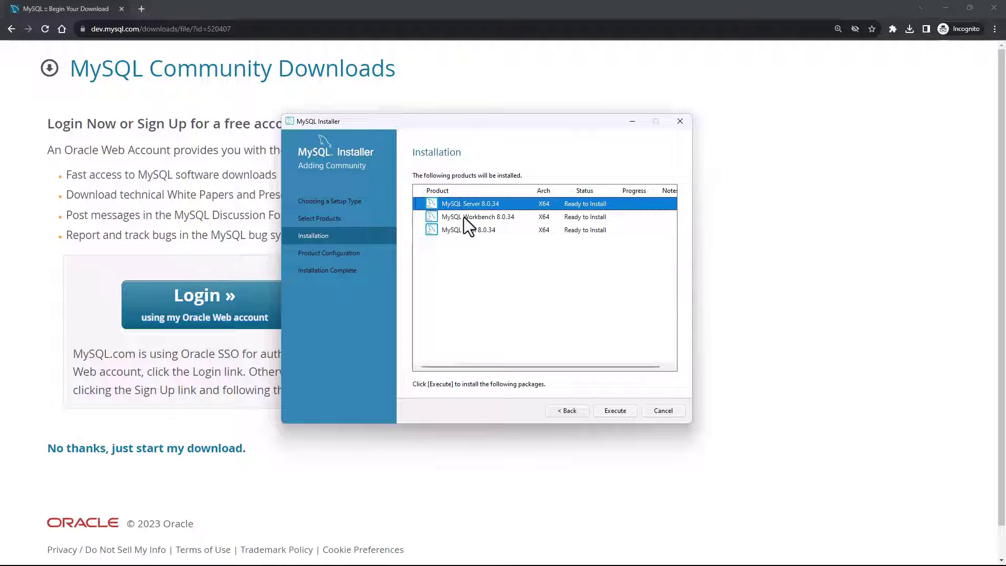
click(471, 216)
click(475, 230)
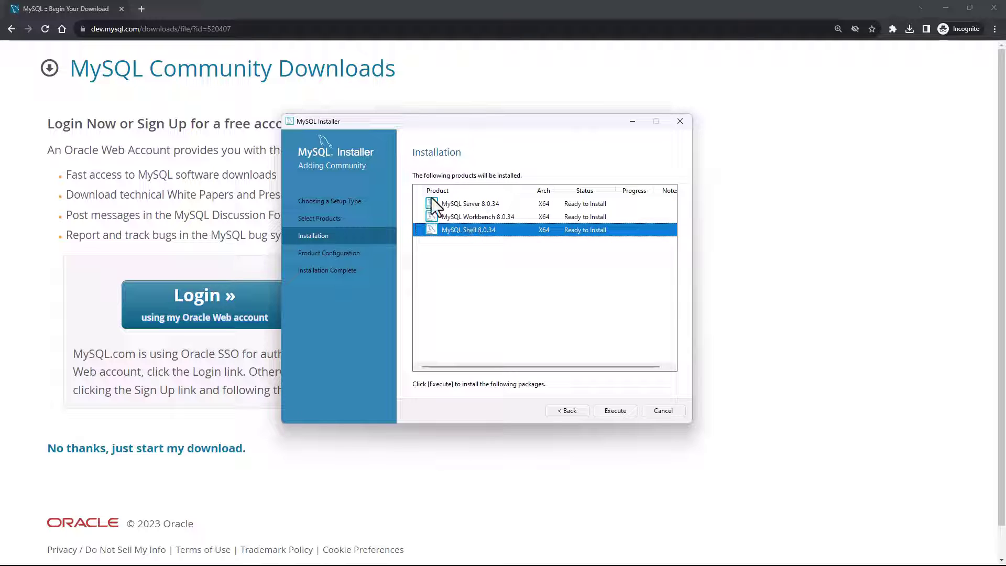
click(614, 412)
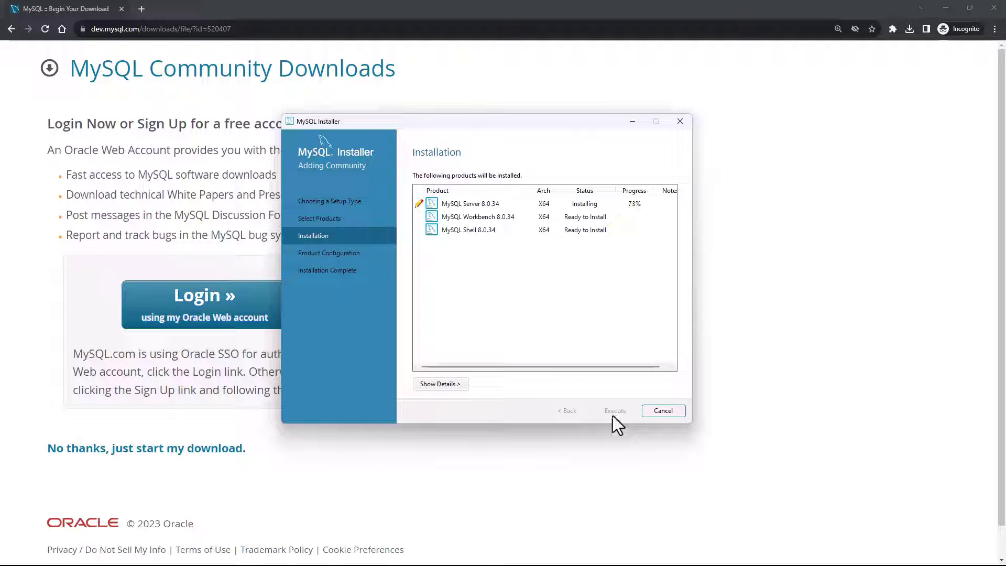
- Check the installation status of each of the three products, and proceed to product configuration
click(586, 206)
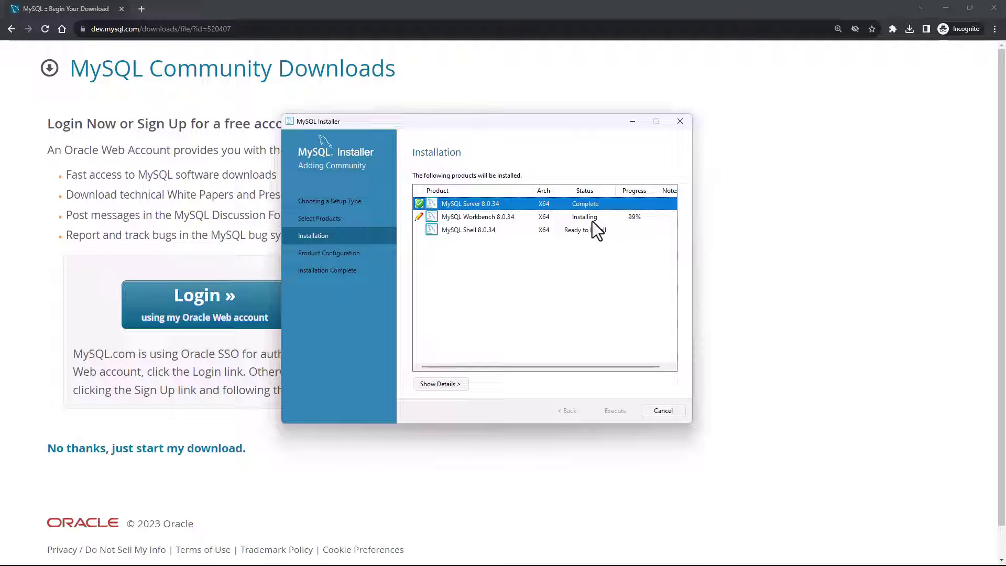
click(592, 234)
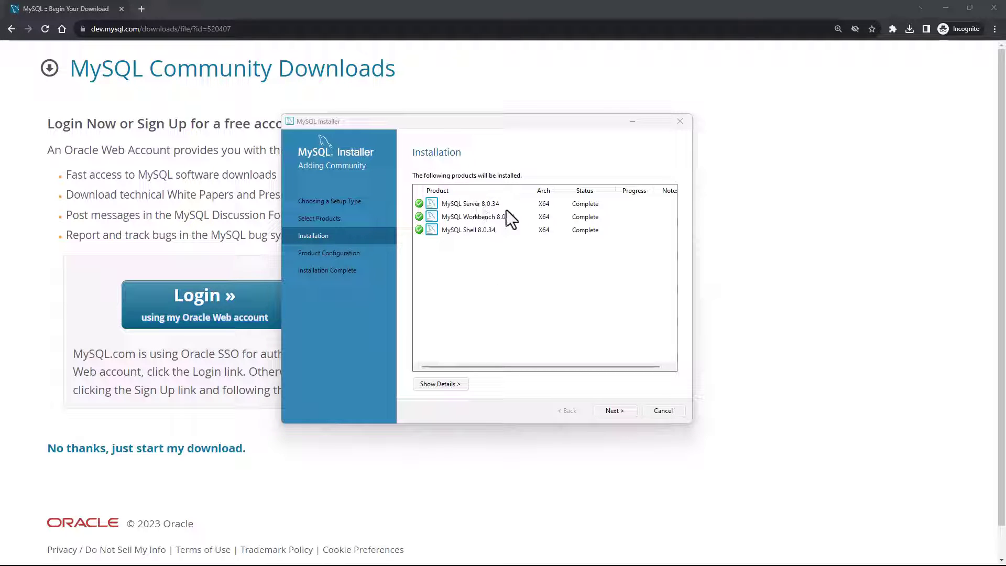
click(570, 204)
click(575, 221)
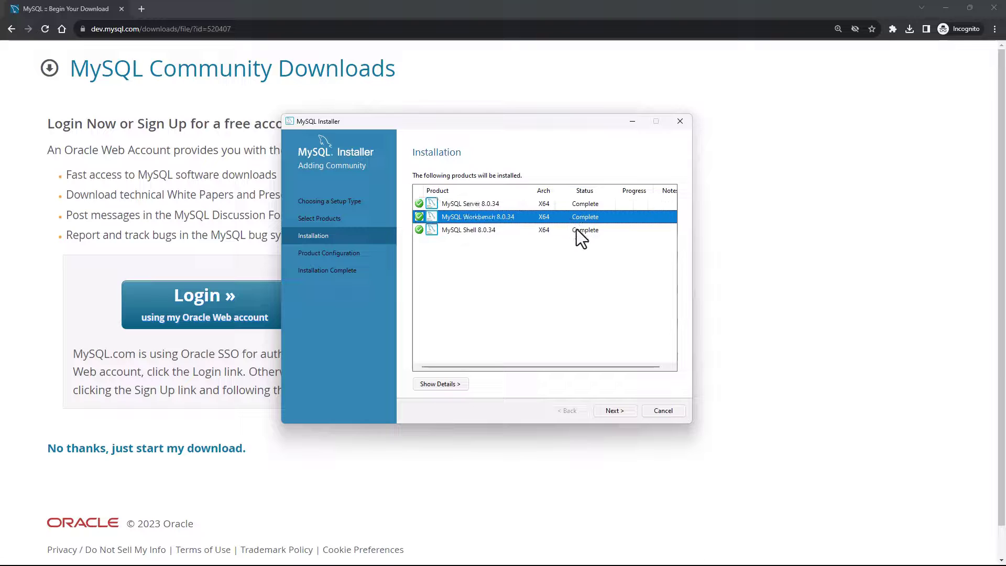
click(576, 231)
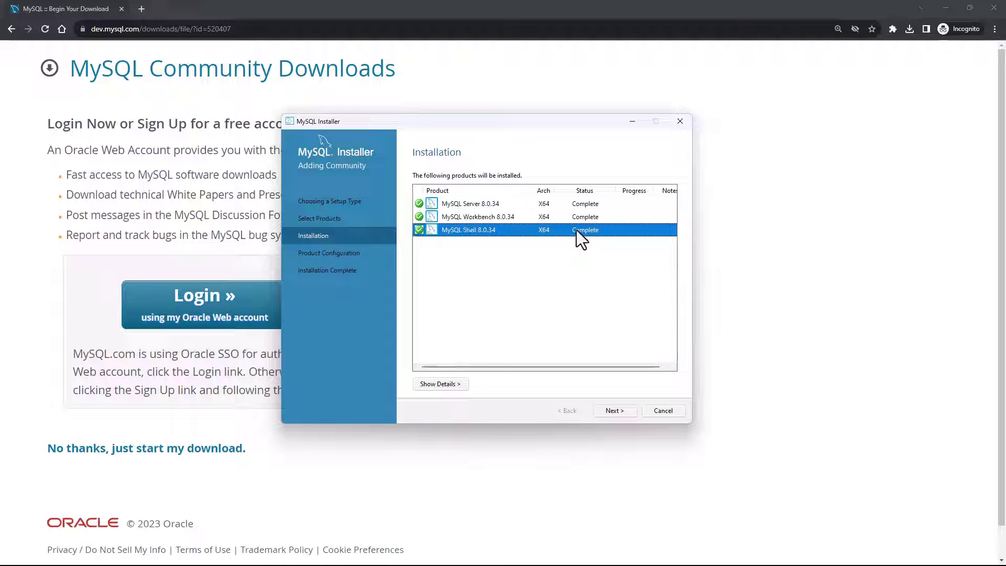
click(608, 410)
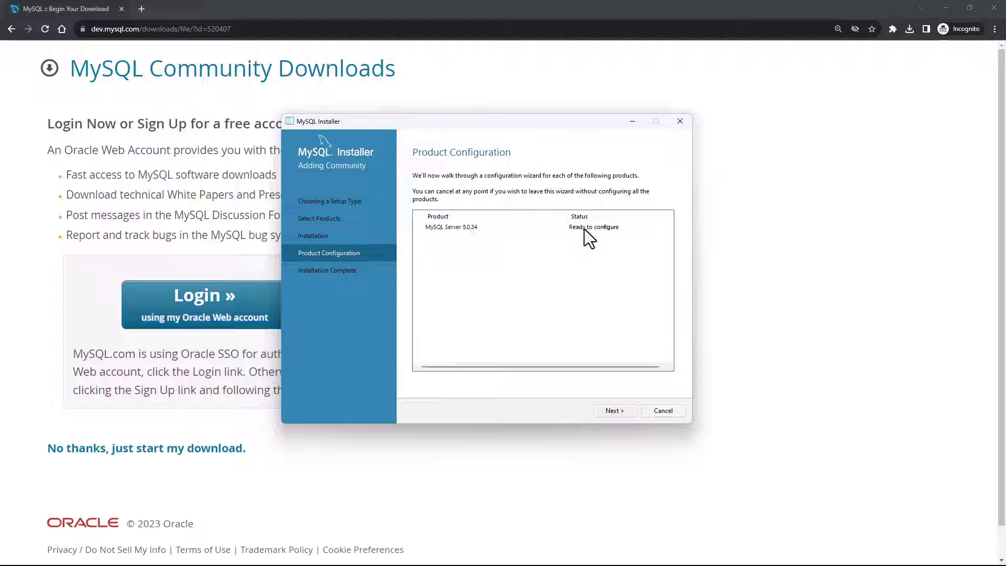
- Start the MySQL Server configuration, review the config types, and accept Development Computer with TCP/IP on port 3306
click(615, 411)
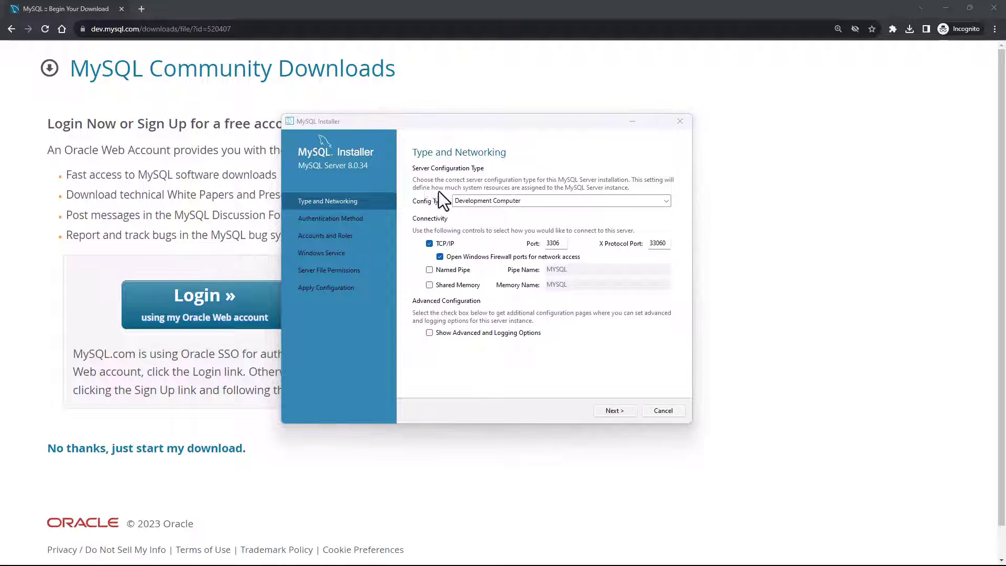
click(479, 202)
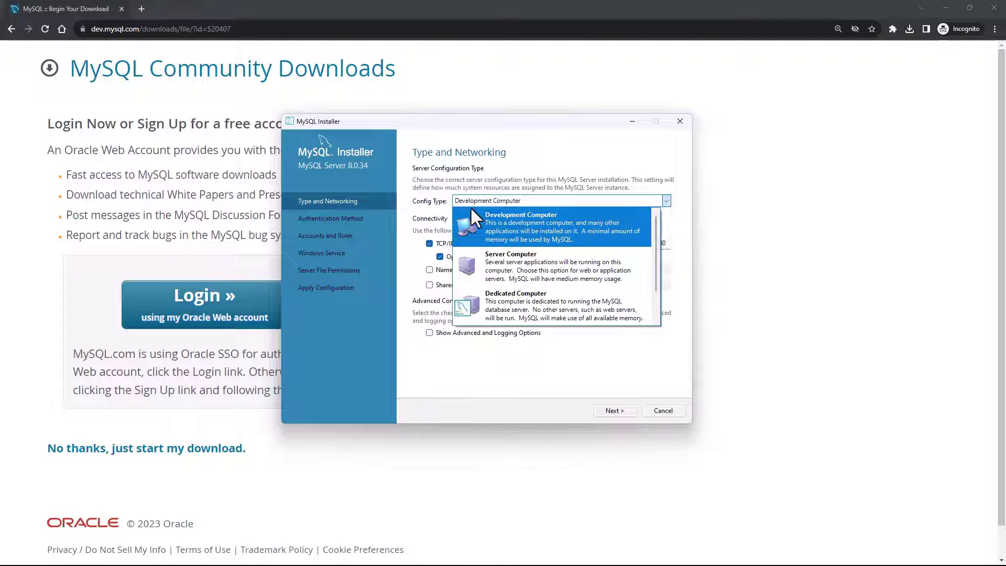
click(443, 191)
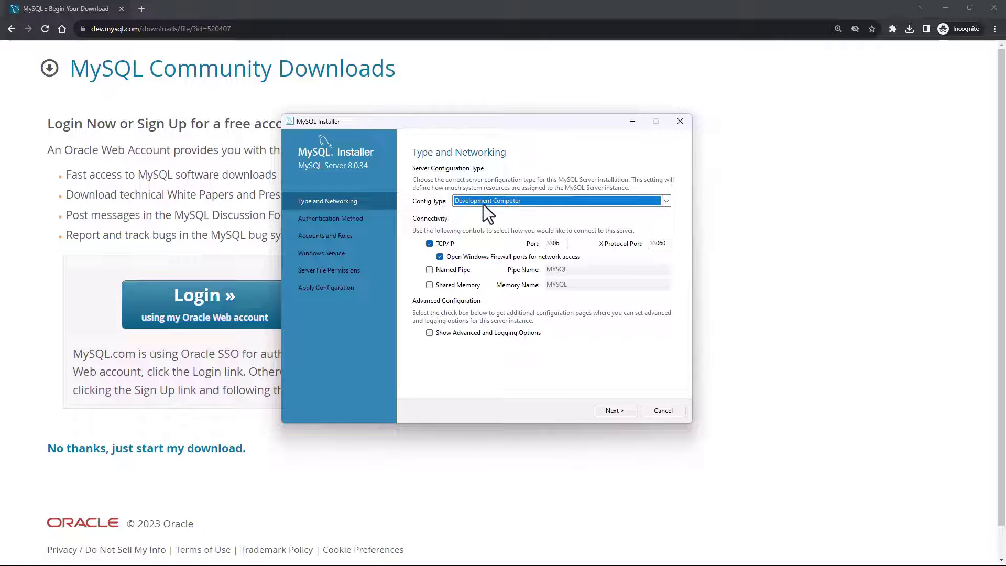
click(508, 202)
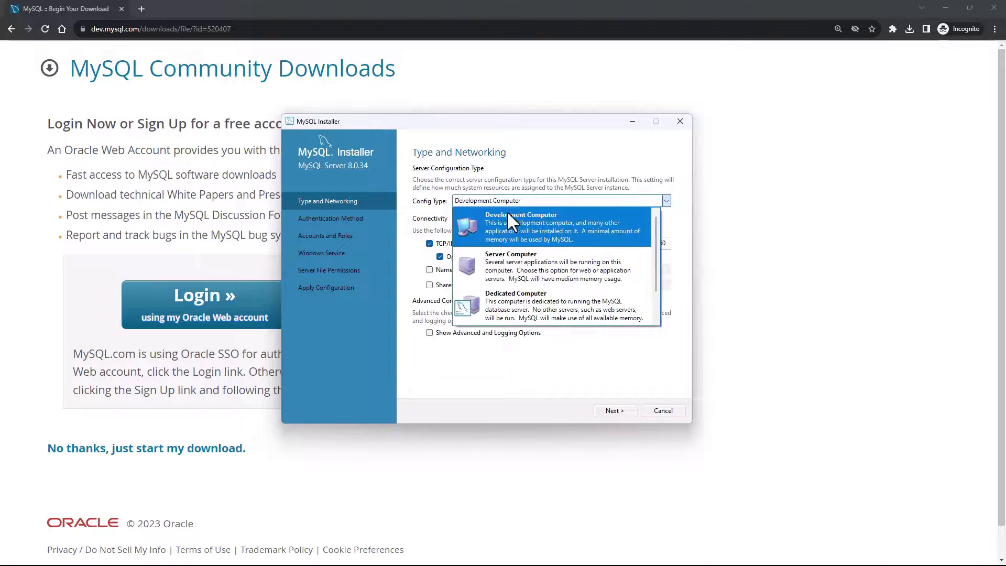
scroll(516, 286, down, 1)
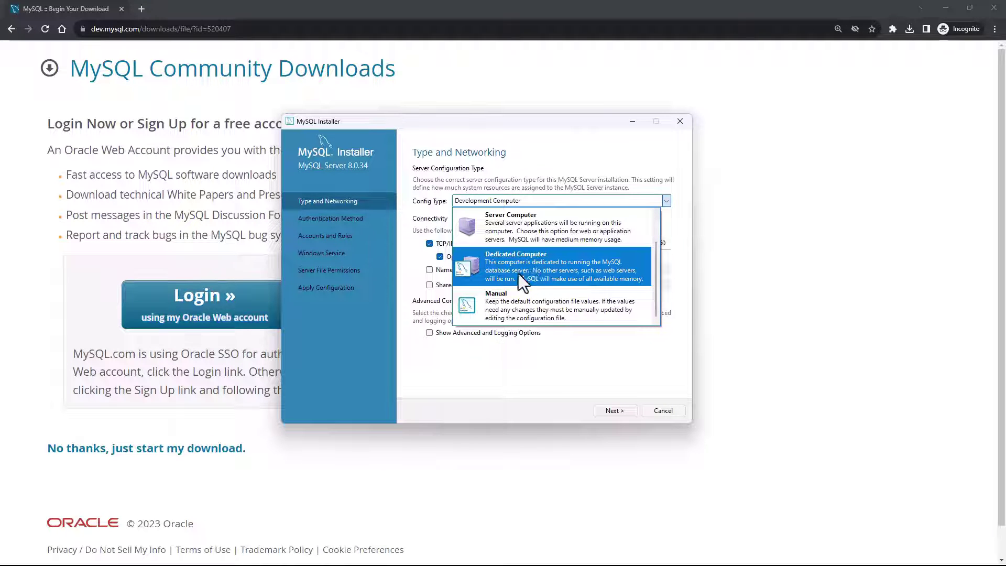
scroll(517, 273, up, 1)
click(497, 234)
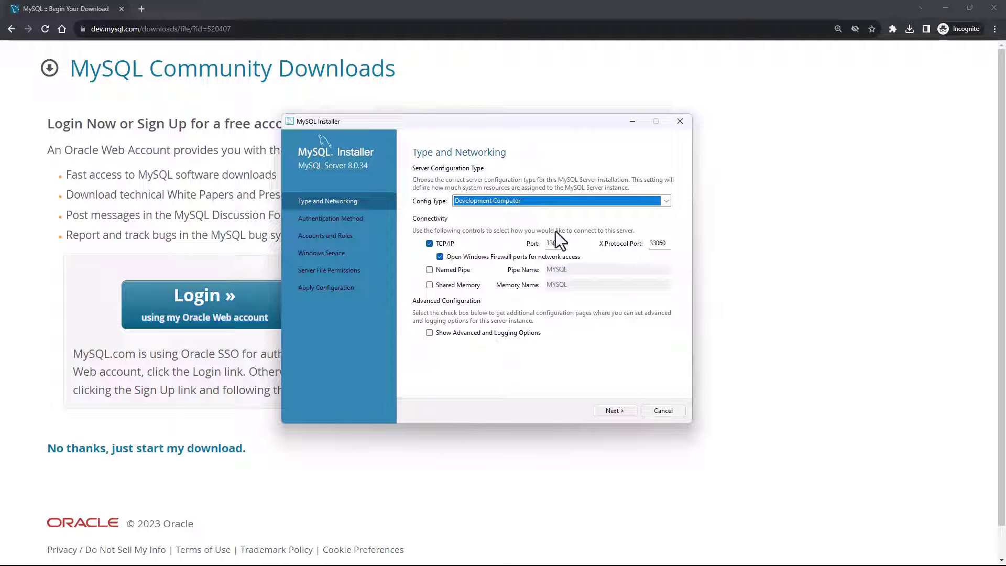
click(621, 414)
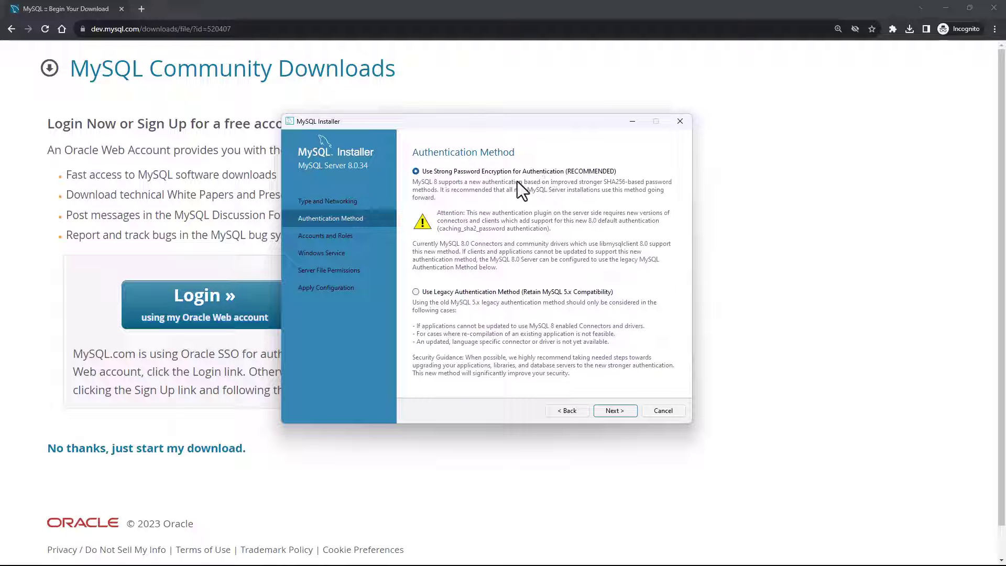
- Accept strong password encryption for authentication, and enter and repeat the MySQL root account password
click(620, 414)
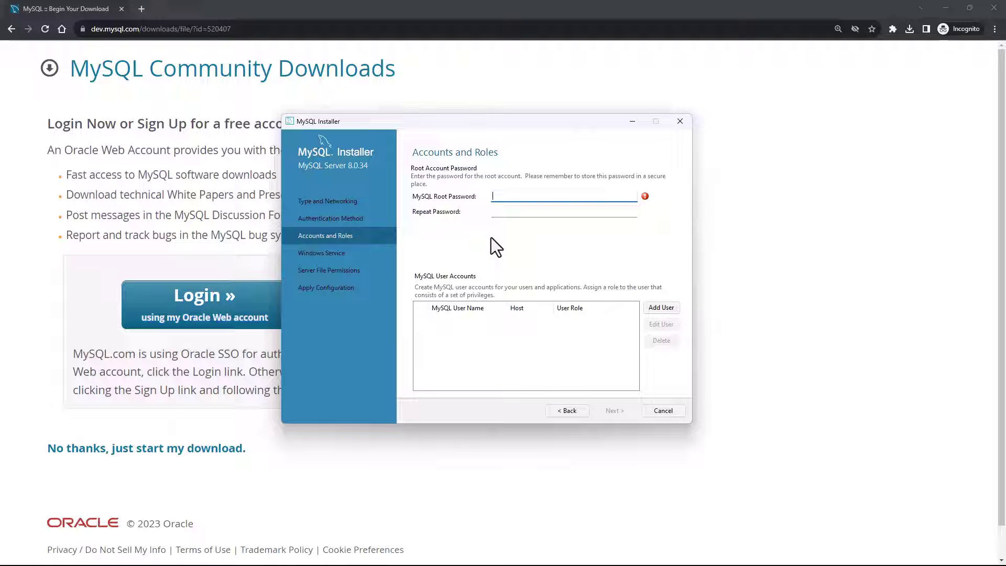
click(515, 198)
text(••••••••••••)
click(604, 212)
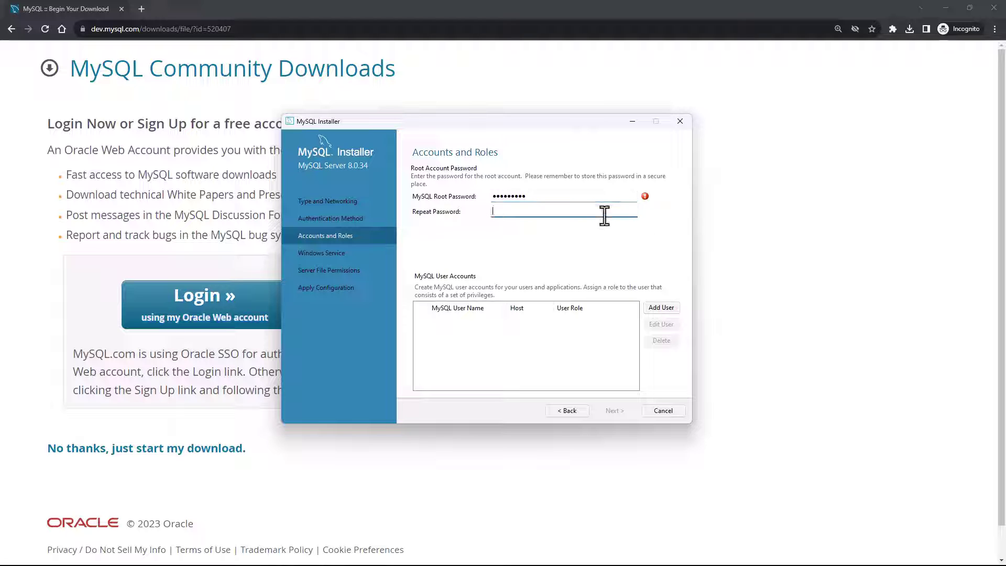
text(••••••••••••)
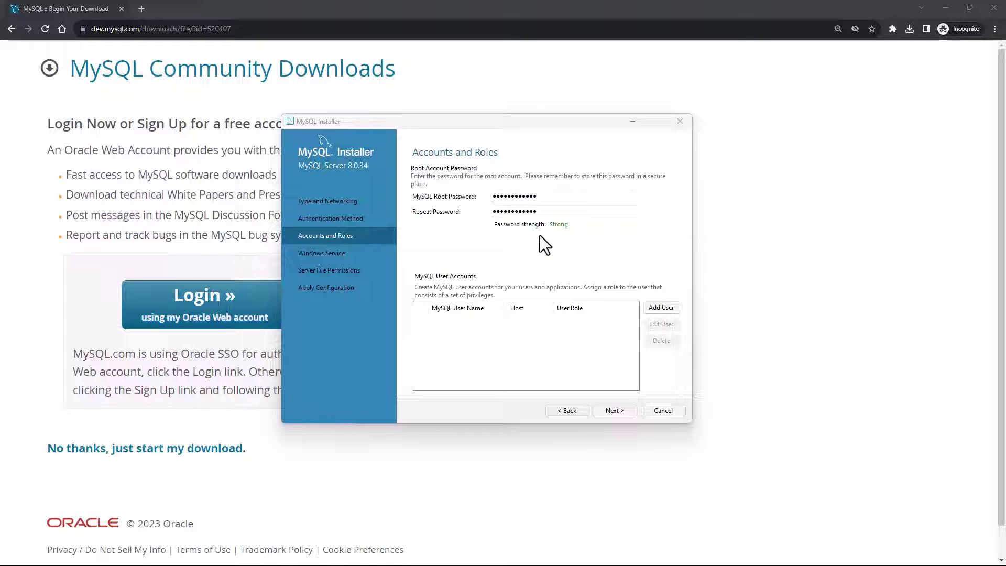
click(624, 412)
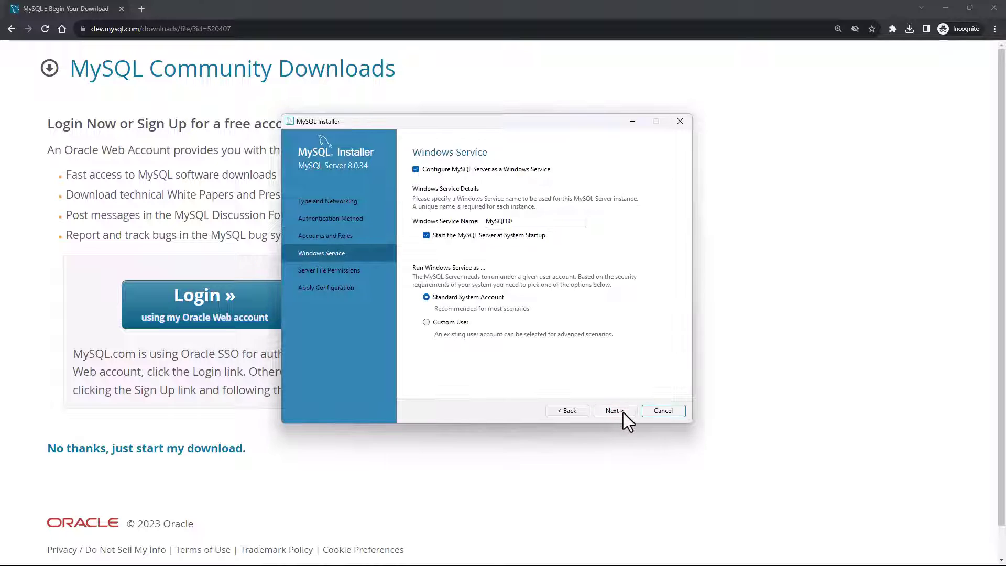
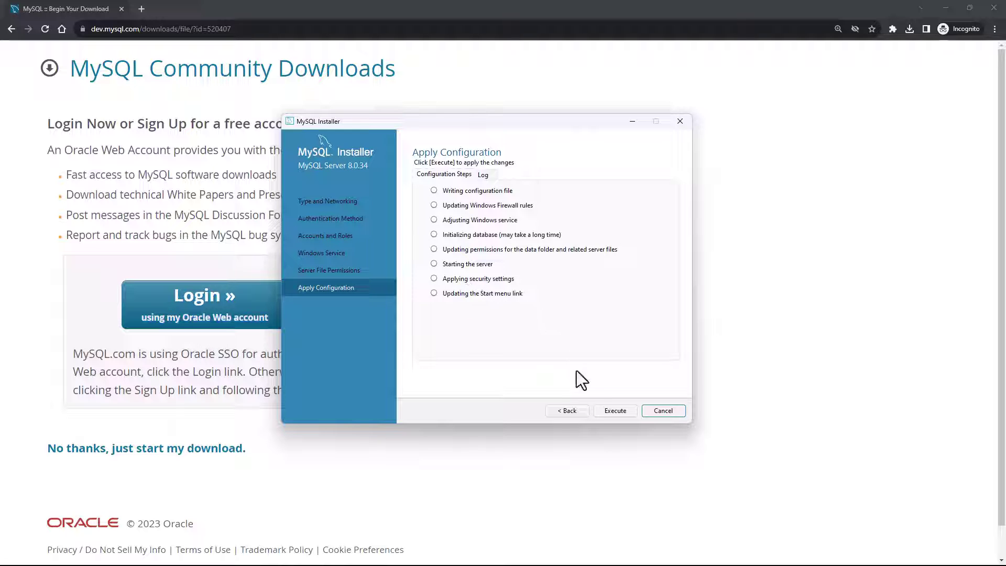
- Go back to the Windows Service settings, and look through the Windows Services list and the actions available for a service
click(577, 412)
click(577, 412)
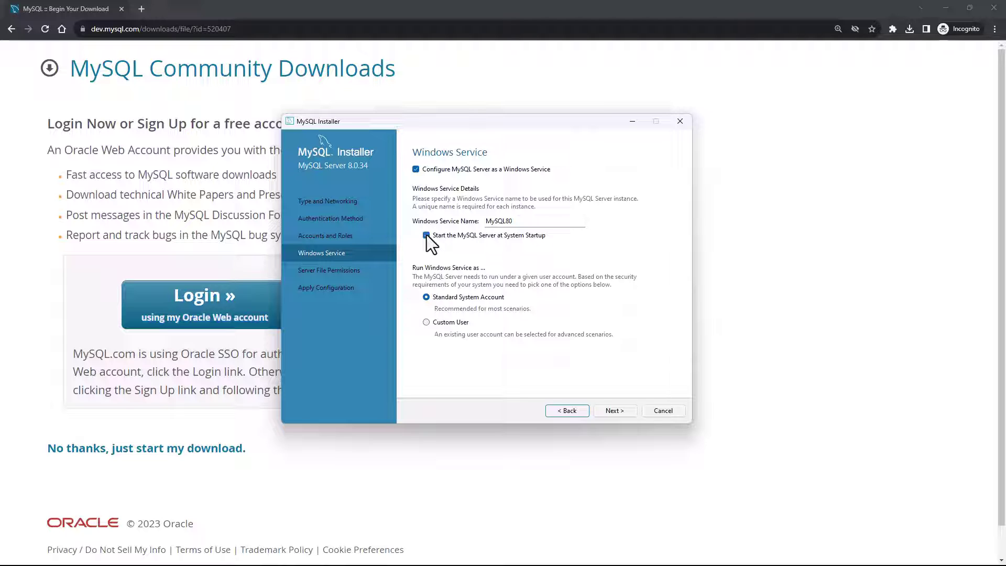
key(super)
text(ser)
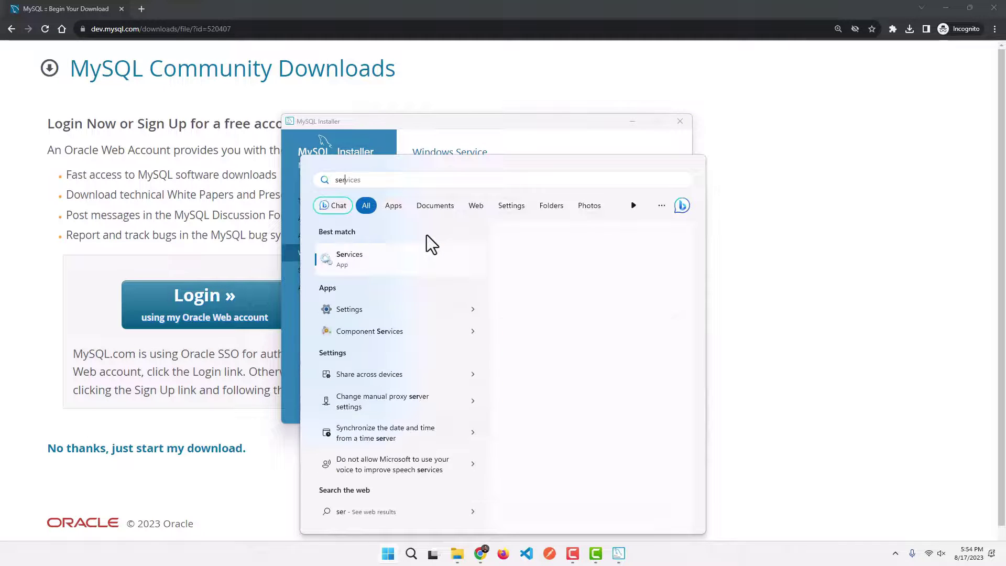
key(Escape)
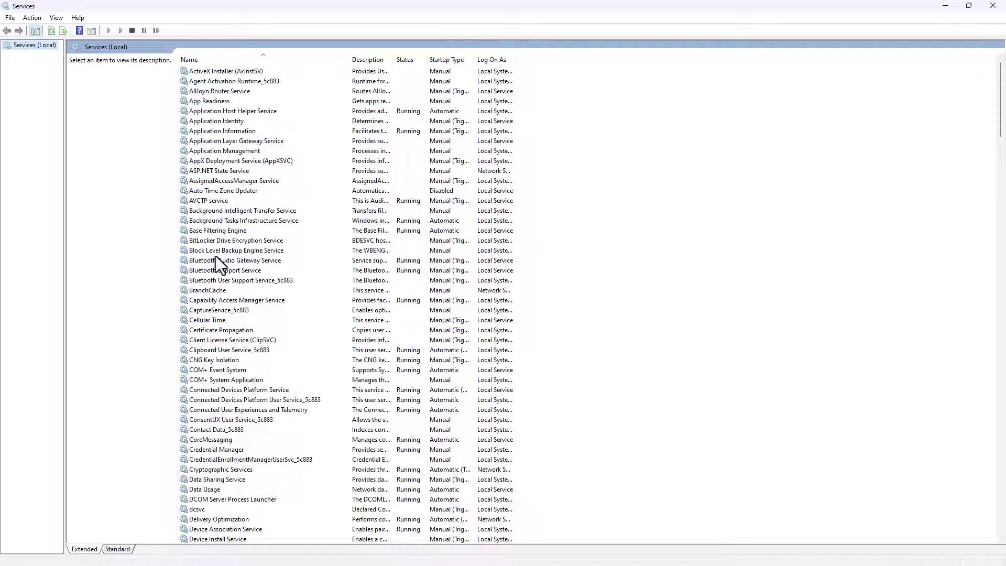
click(271, 323)
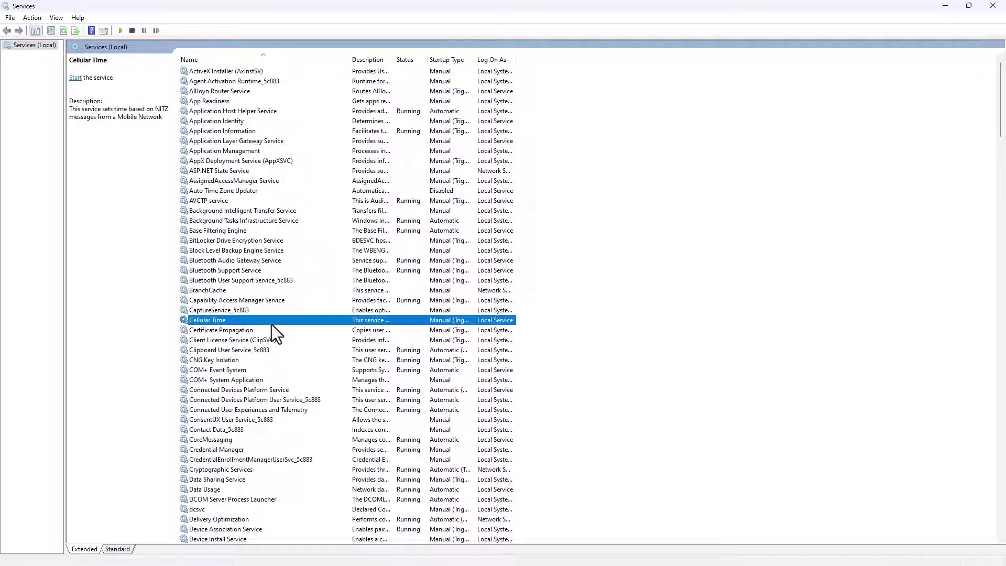
scroll(271, 325, down, 20)
scroll(271, 327, down, 16)
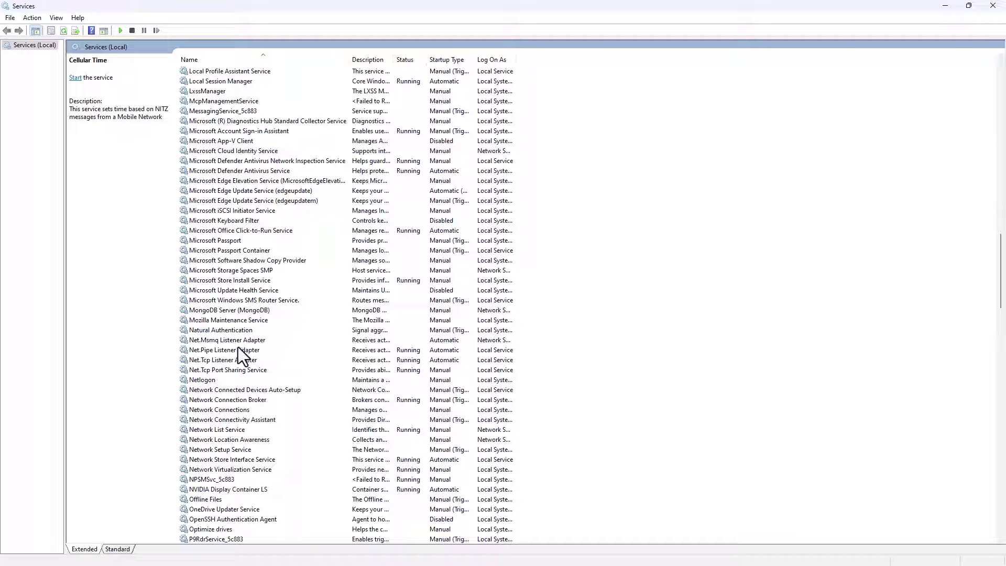
click(233, 162)
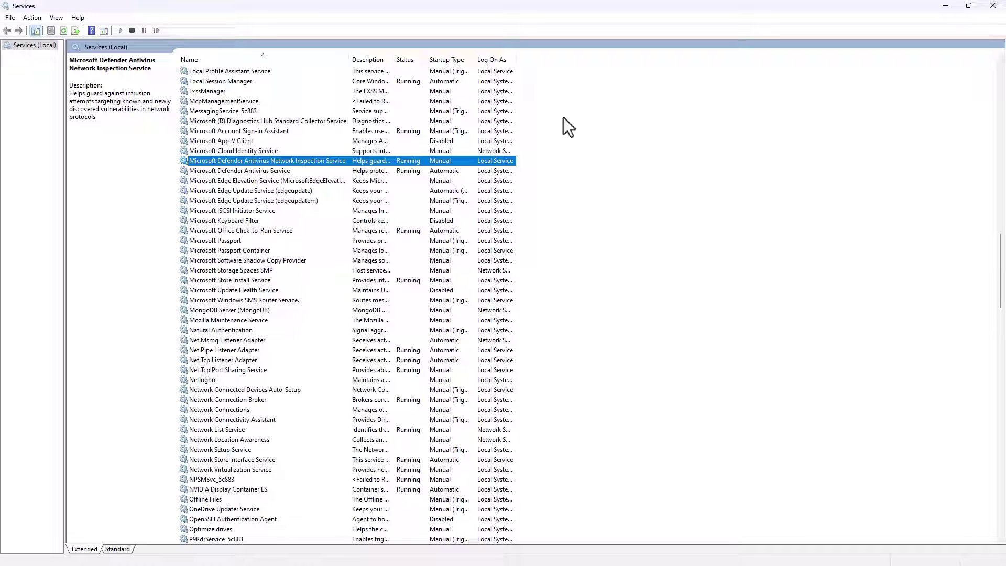
right_click(247, 243)
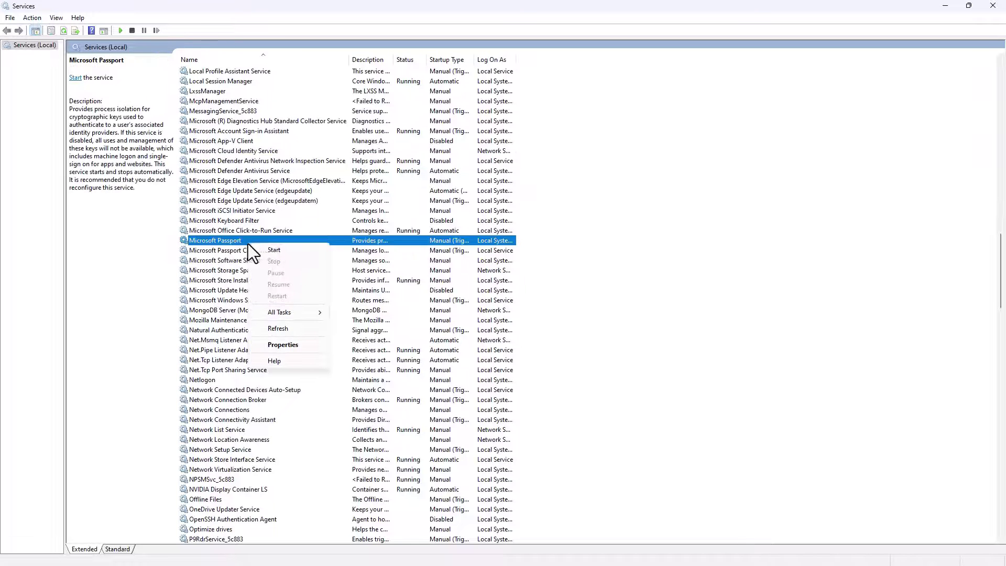
click(462, 204)
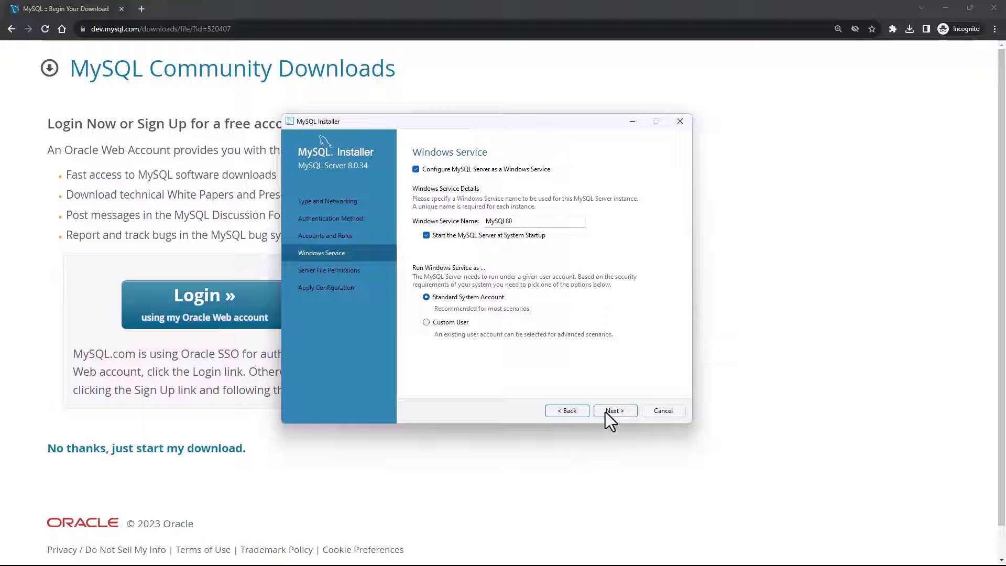
- Accept the MySQL80 Windows service and server file permission settings, and apply the MySQL Server configuration through to its end
click(608, 410)
click(608, 412)
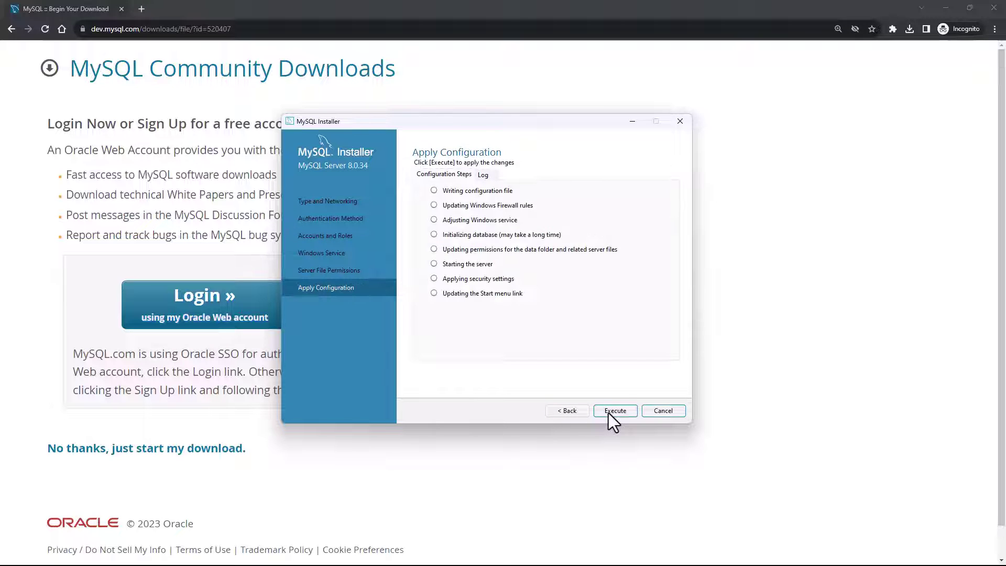
click(611, 412)
click(616, 410)
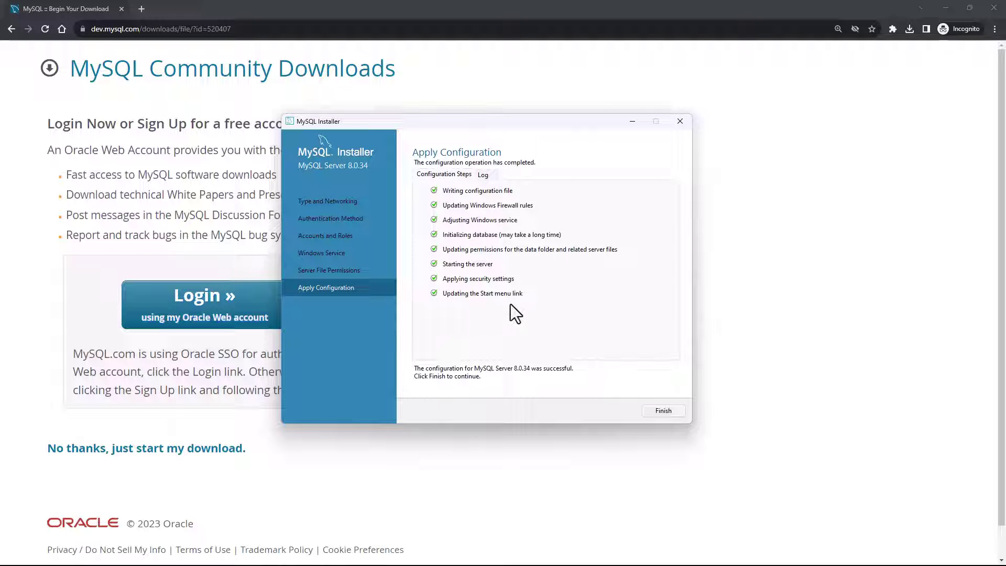
click(671, 411)
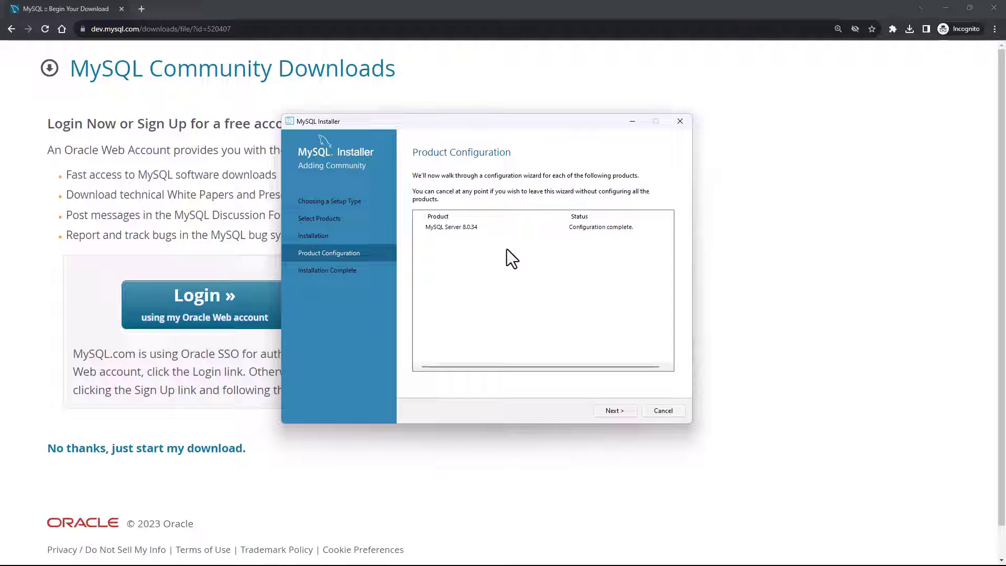
- Complete the installation with MySQL Workbench and MySQL Shell set to start after setup
click(600, 411)
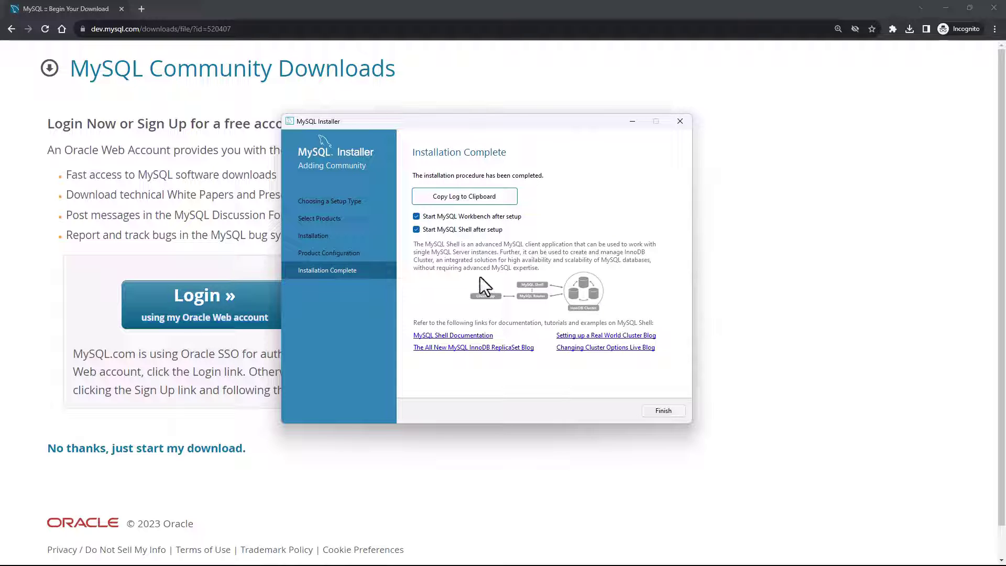
click(415, 155)
click(651, 410)
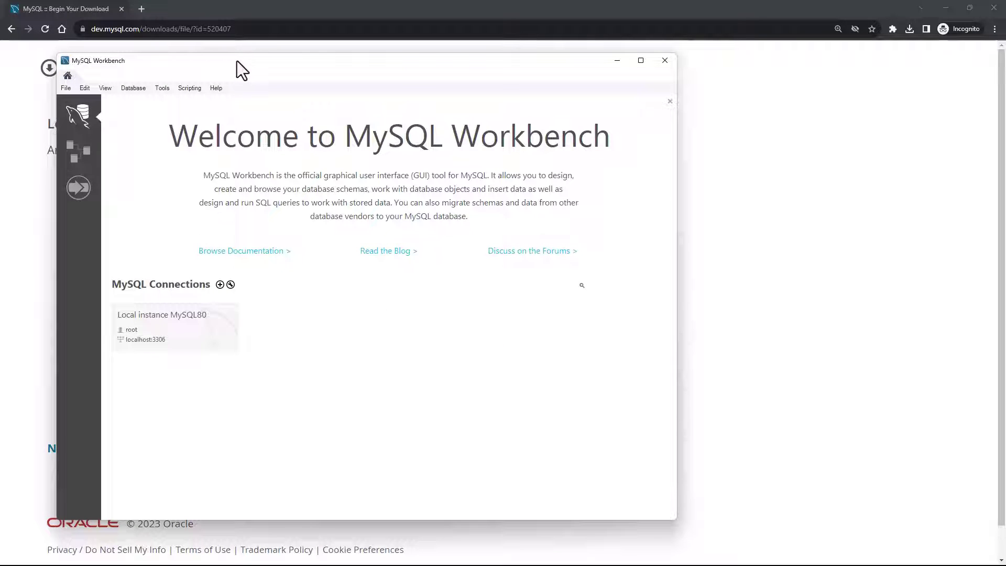
- Move the MySQL Workbench window aside, bring the MySQL Shell window forward and close it, keeping Workbench open
drag(237, 61, 406, 64)
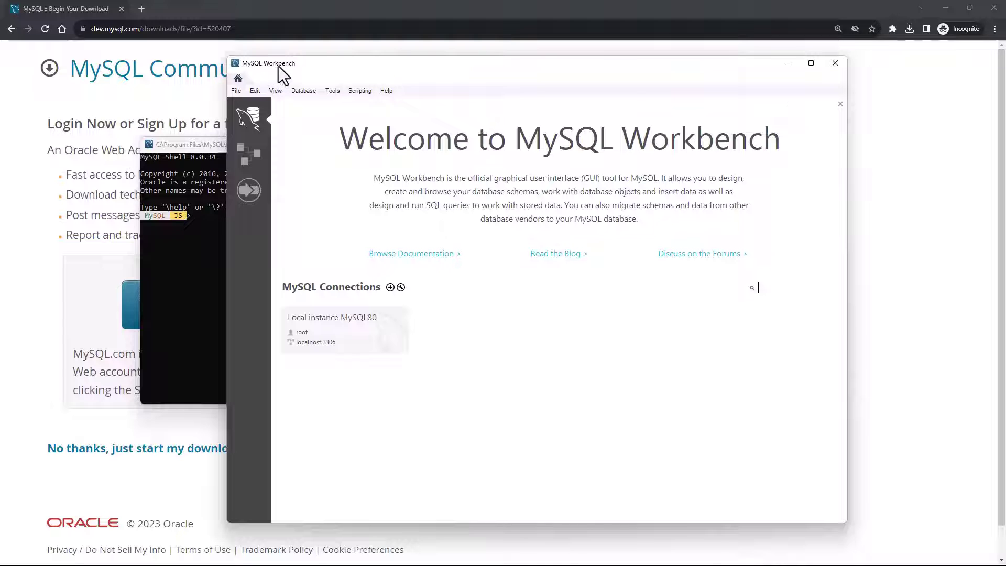
click(173, 235)
drag(246, 146, 307, 137)
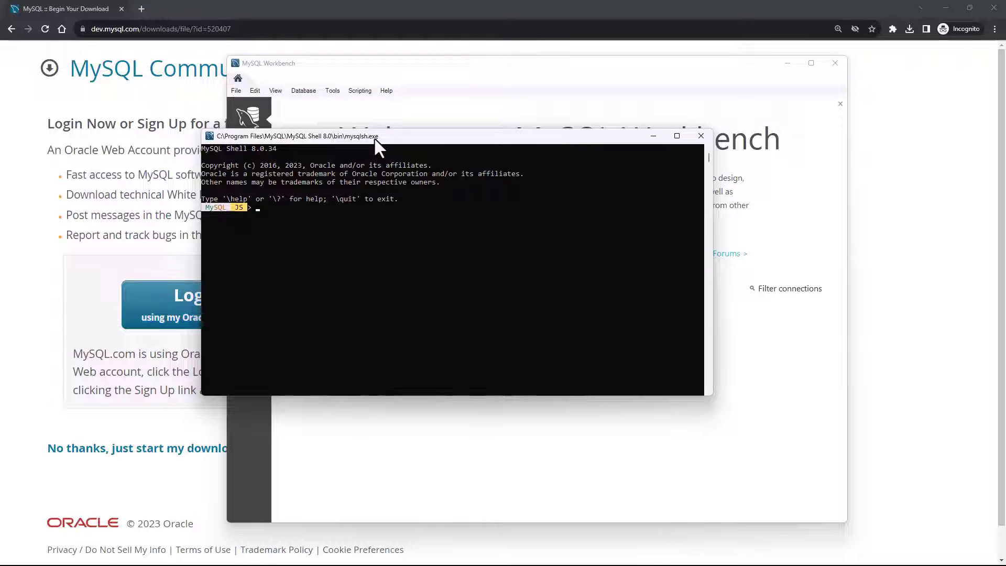
click(702, 136)
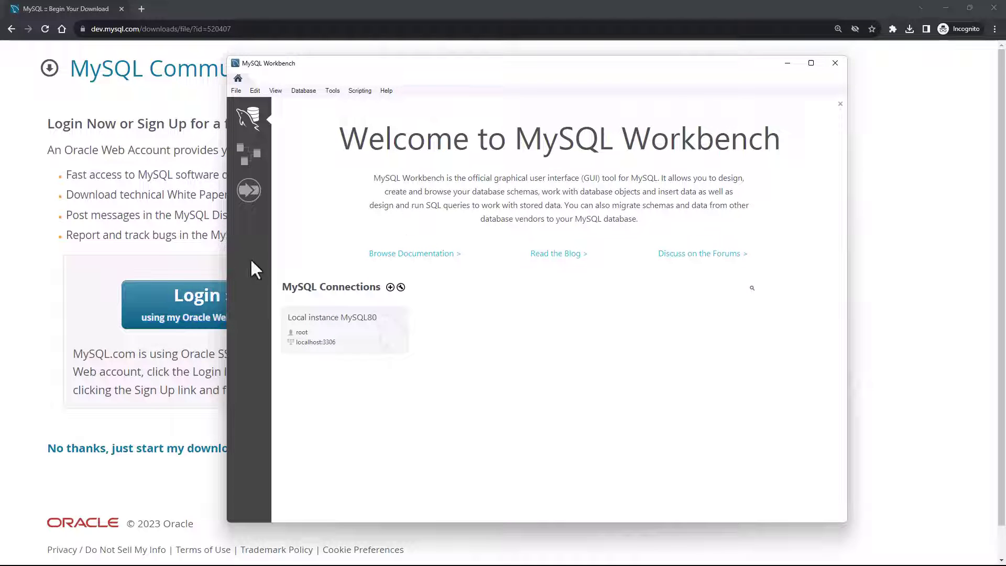
drag(722, 80, 635, 59)
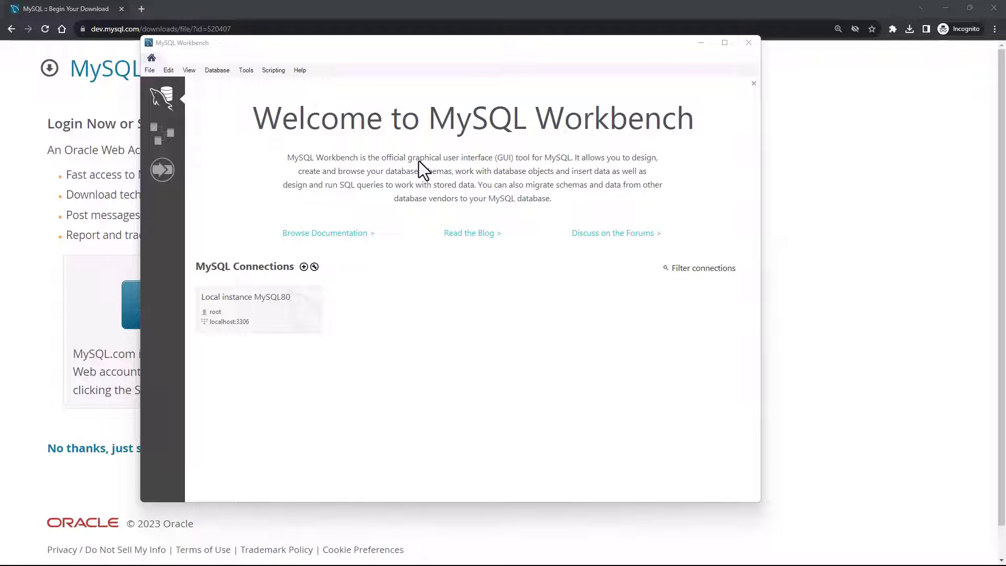
- Open the Windows Services app and examine the MySQL80 service's status, startup type and available actions
key(super)
text(ser)
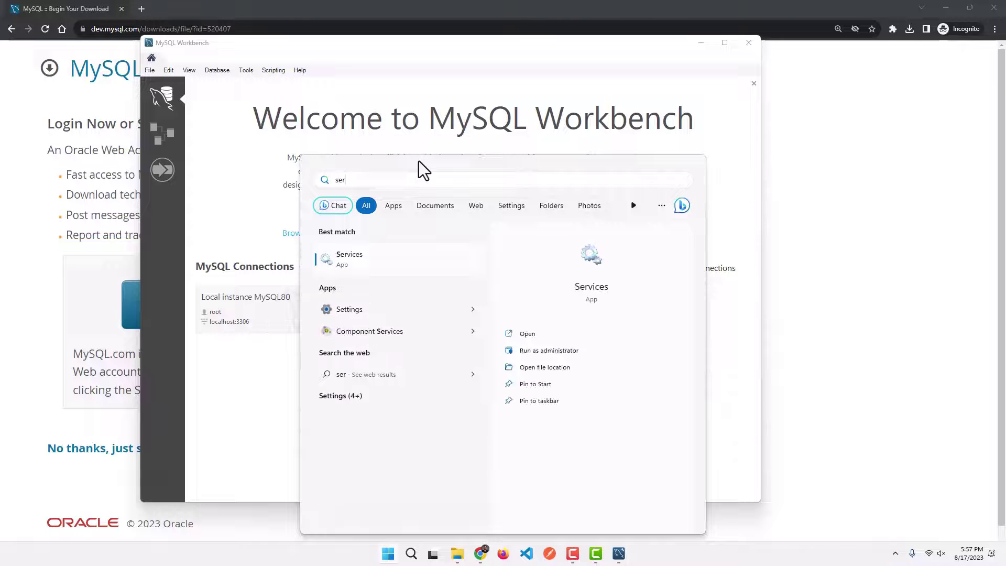
key(Return)
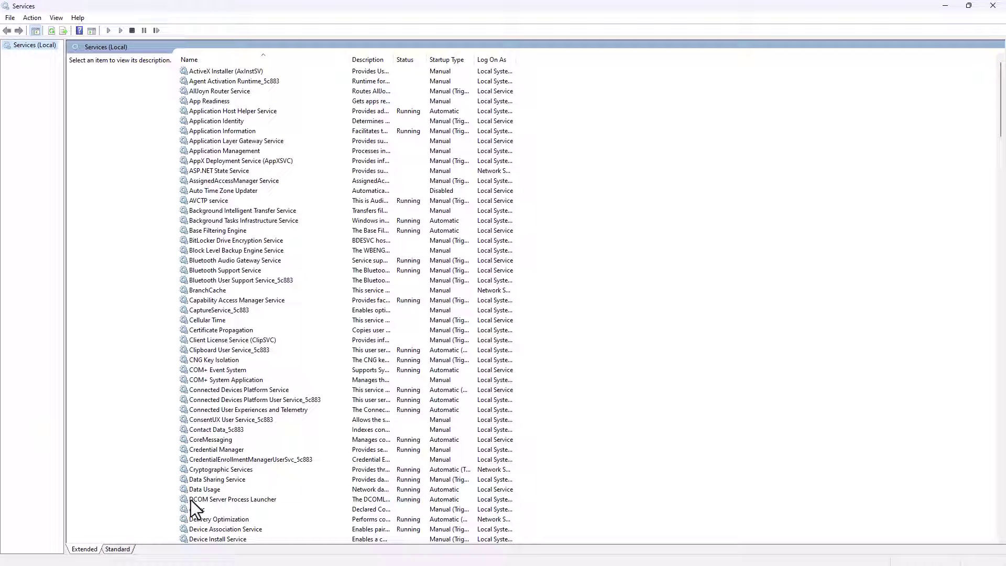
click(212, 478)
key(m)
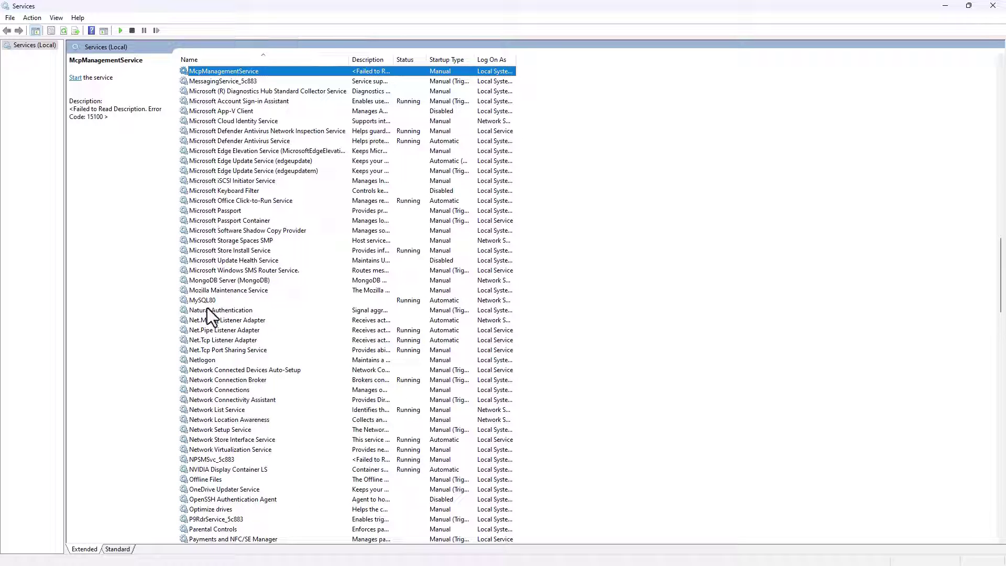
click(193, 300)
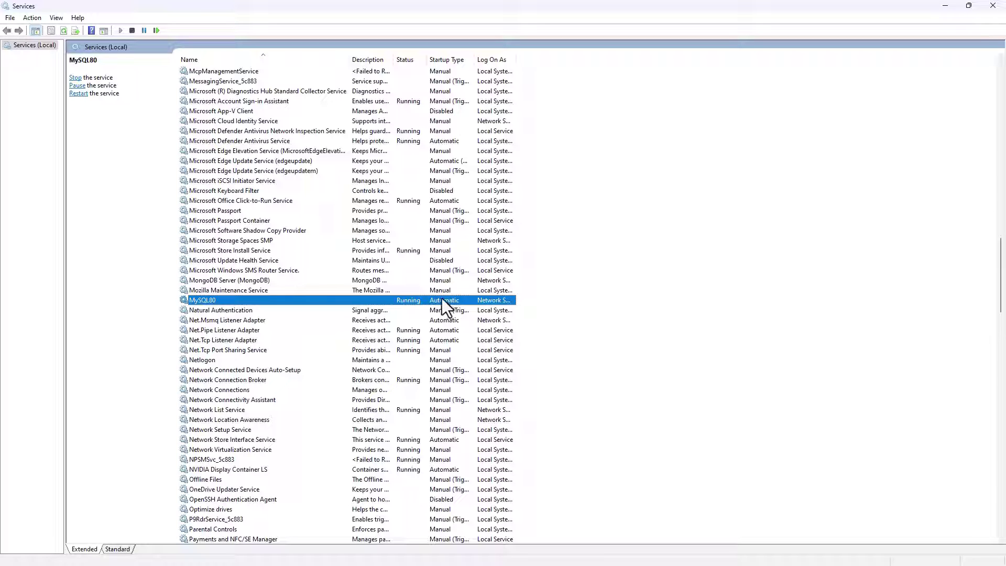
right_click(208, 300)
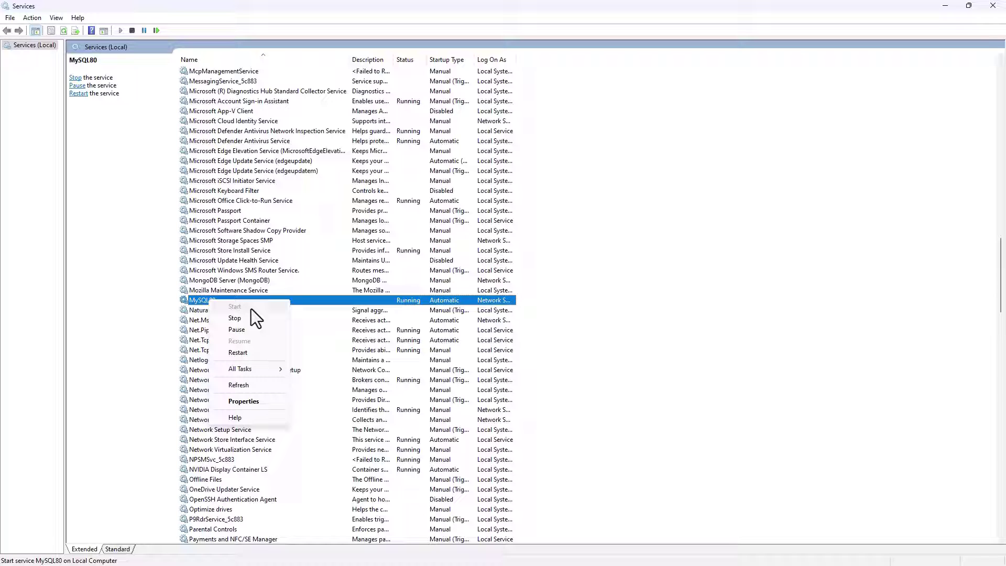
click(398, 299)
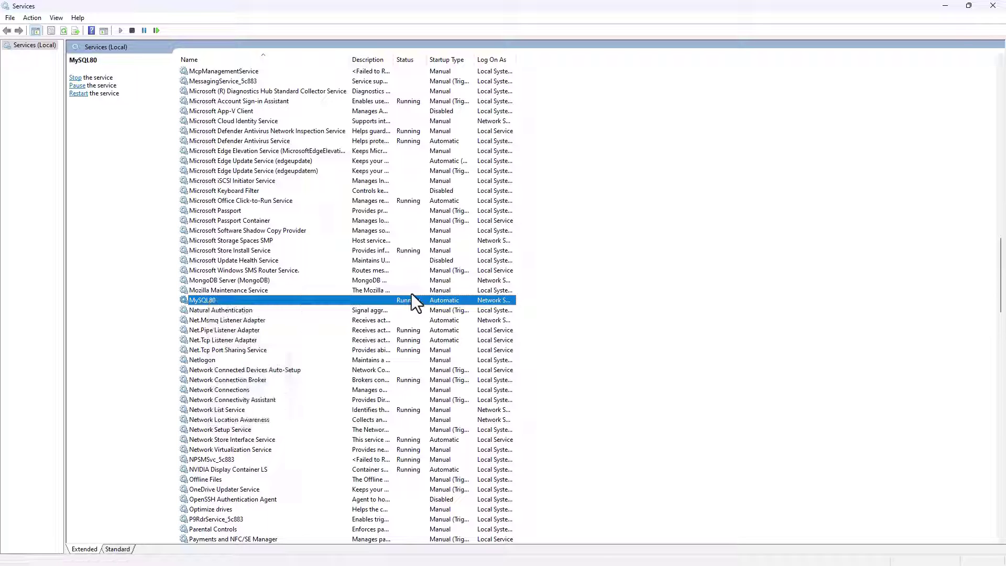
- Close the Services window and maximize the MySQL Workbench window
click(992, 6)
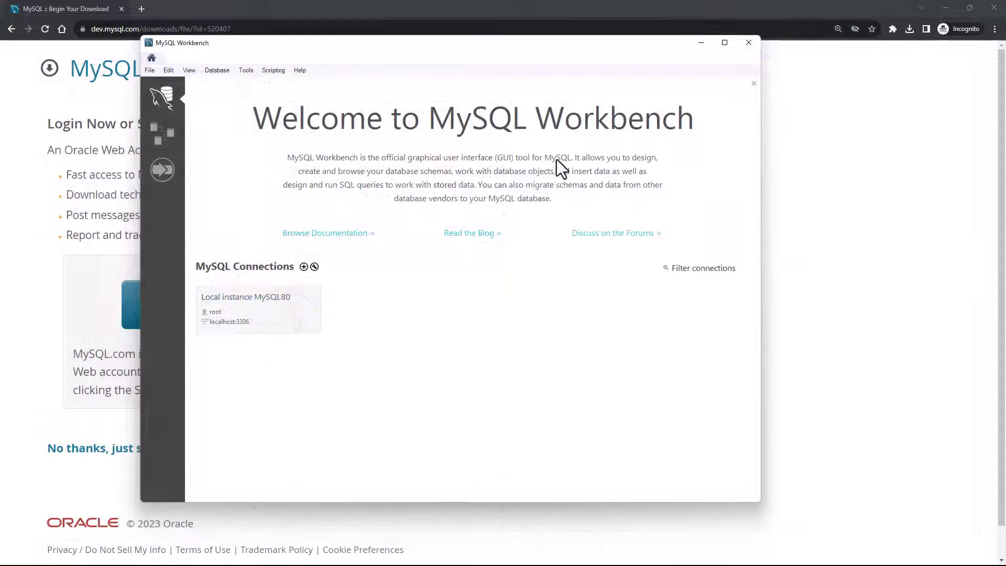
click(724, 43)
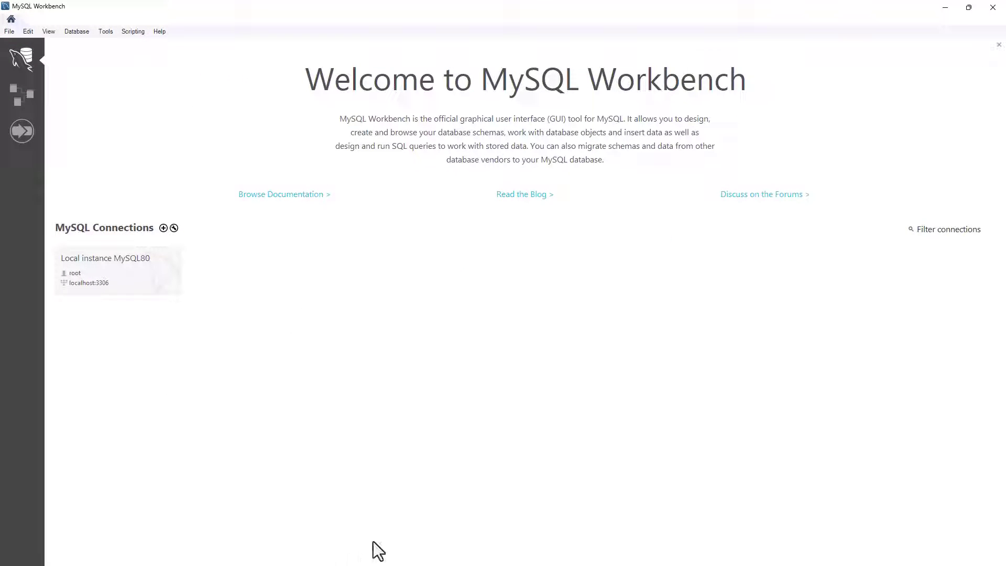
- Search the installed Windows apps for "mysql", review the MySQL programs listed, and dismiss the search
key(super)
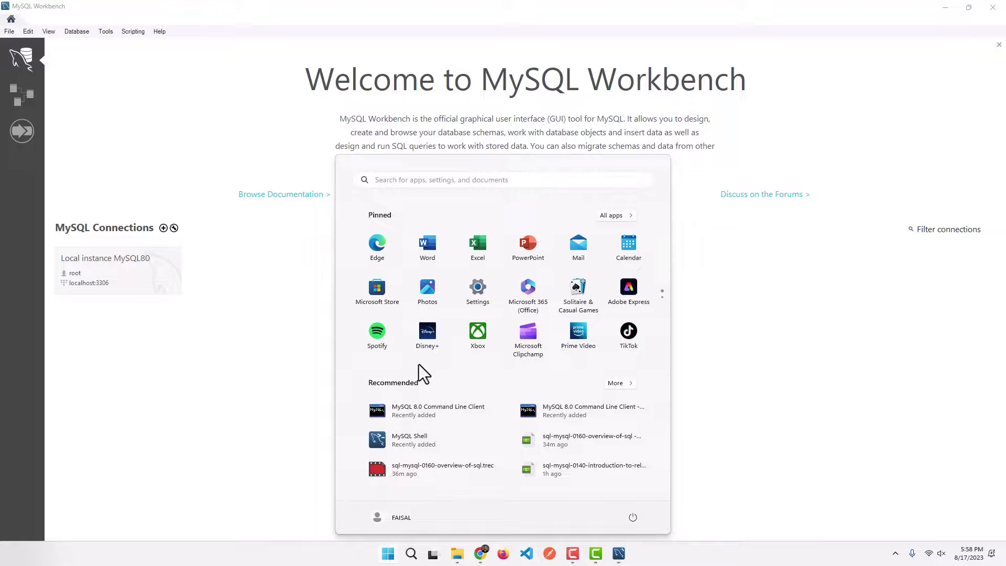
text(mysql)
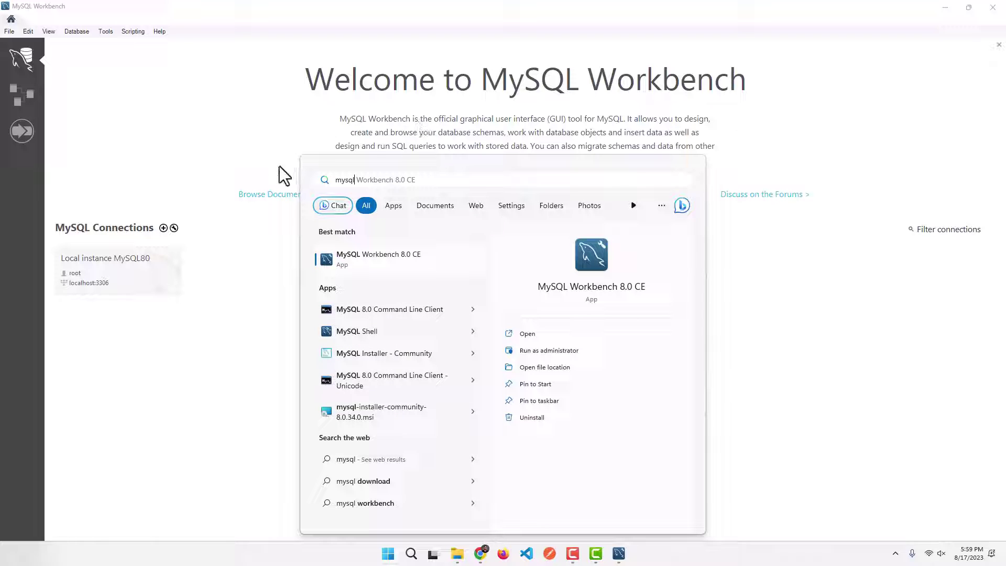
click(263, 165)
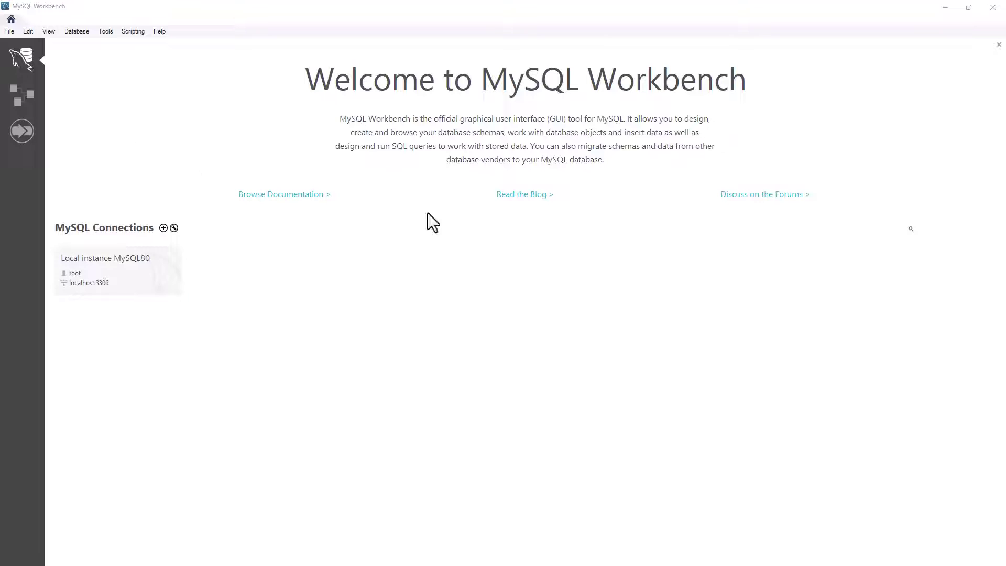
- Dismiss the Local instance MySQL80 password prompt, examine that connection's name, hostname and username in its settings, and close them unchanged
click(106, 268)
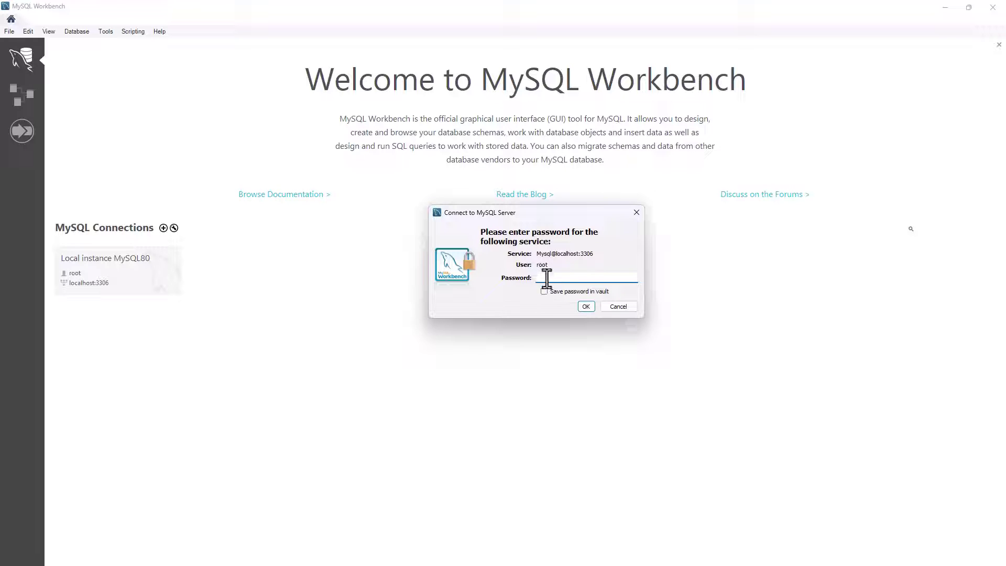
click(637, 214)
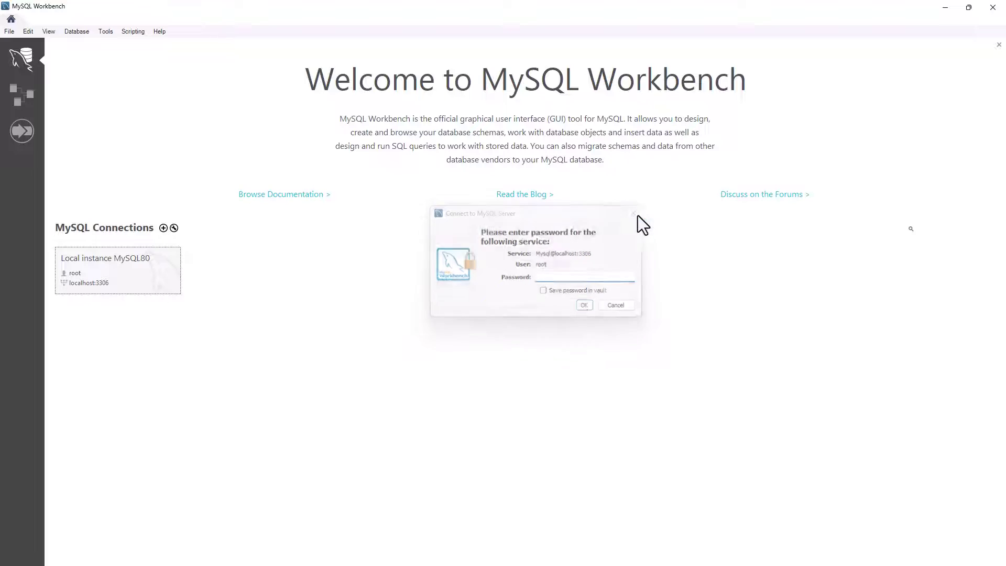
right_click(146, 280)
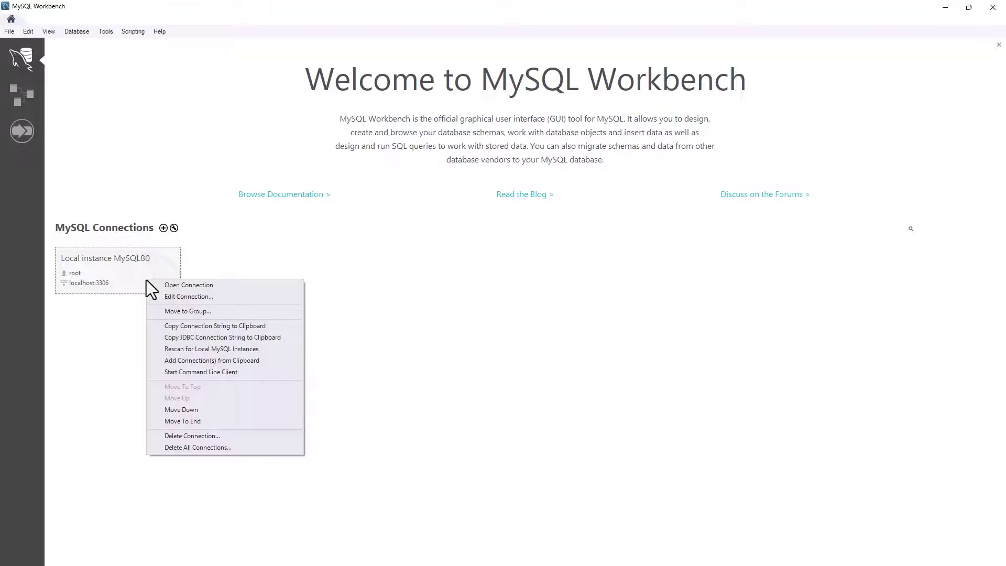
click(177, 297)
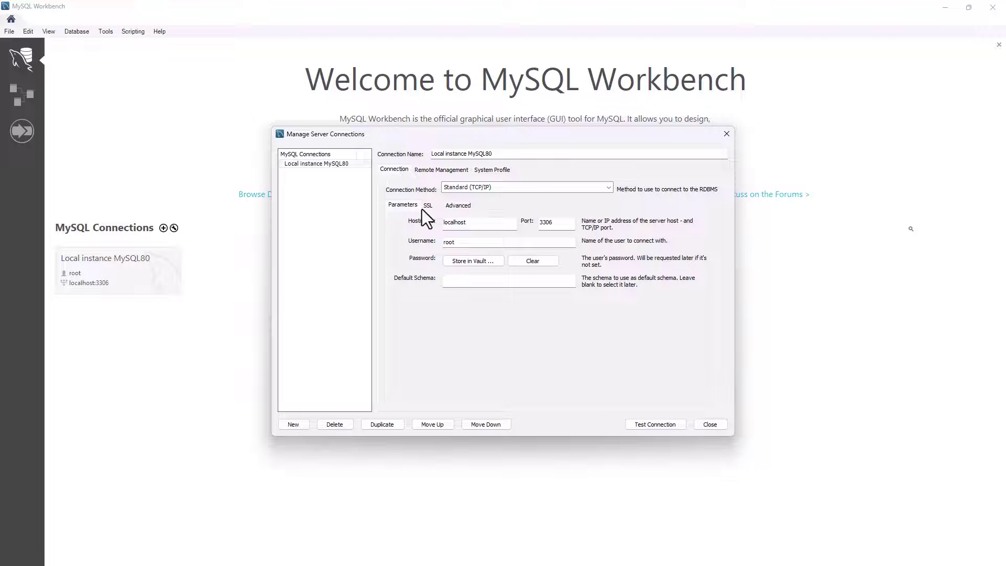
drag(503, 156, 433, 156)
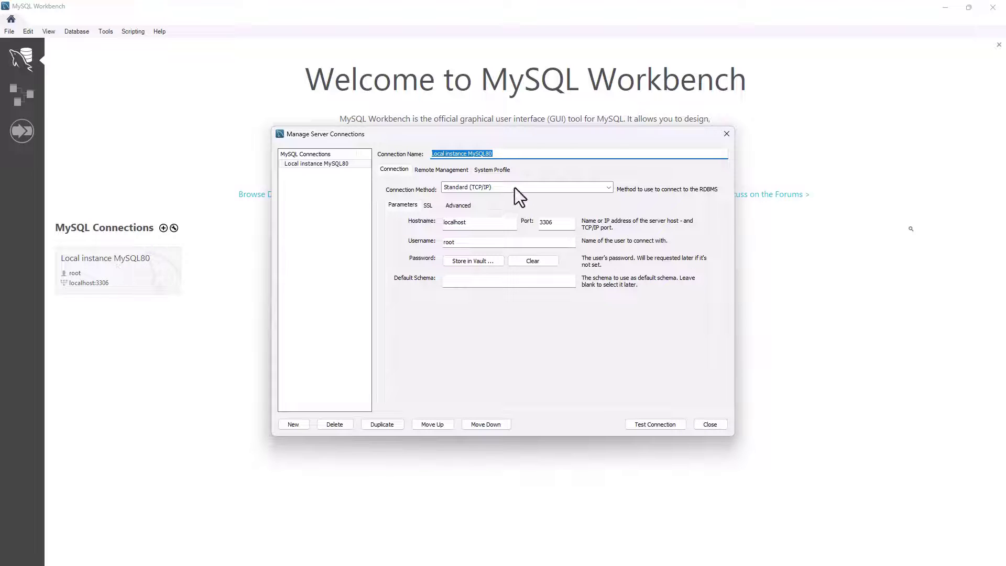
double_click(474, 222)
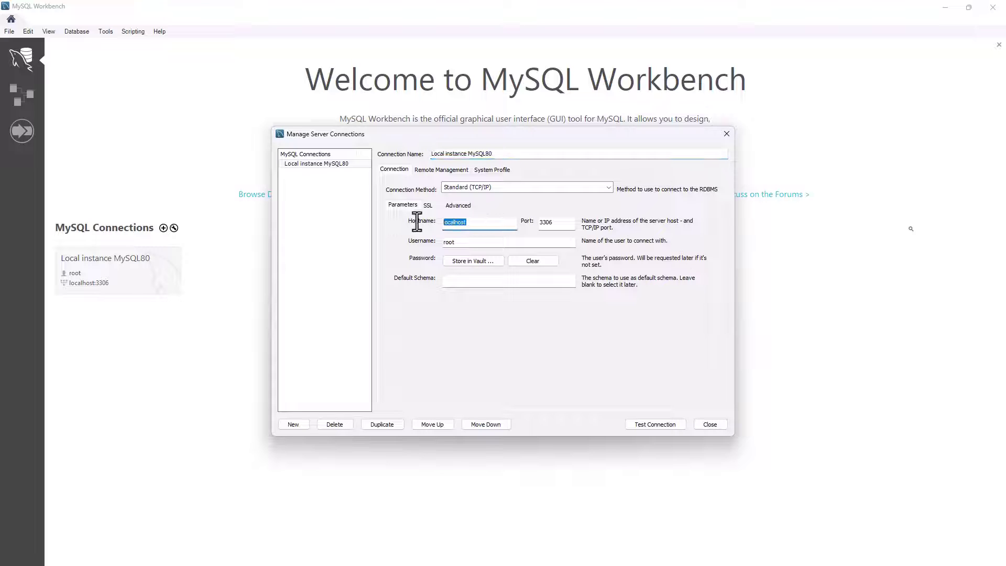
double_click(461, 242)
click(710, 424)
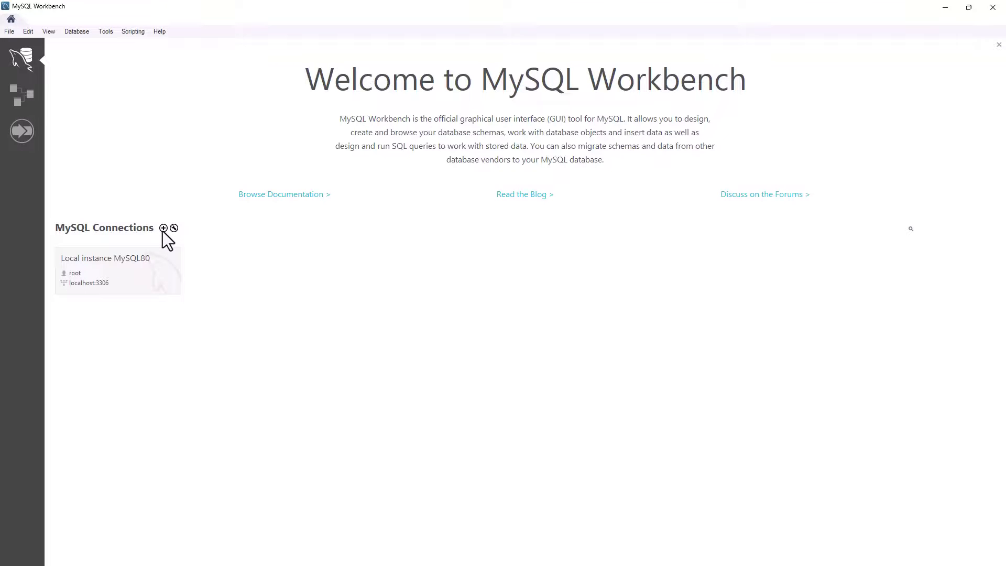
- View the setup form for a new MySQL connection and close it without creating one
click(164, 228)
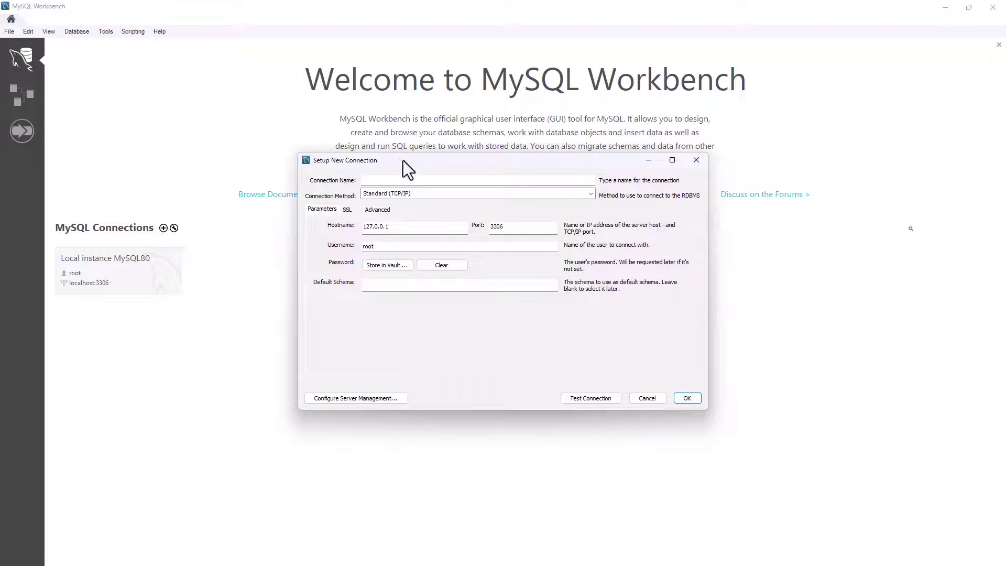
drag(403, 160, 405, 149)
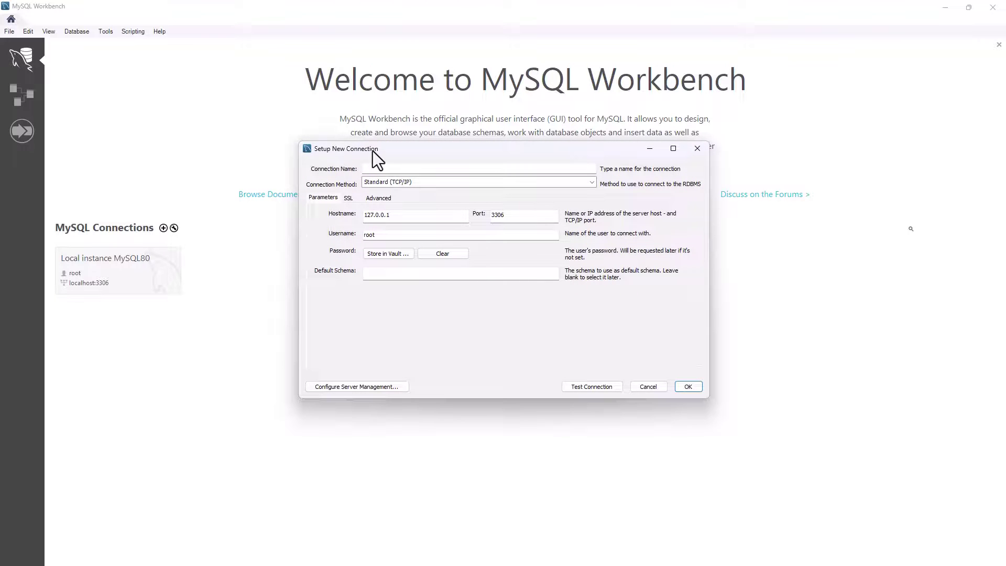
click(699, 149)
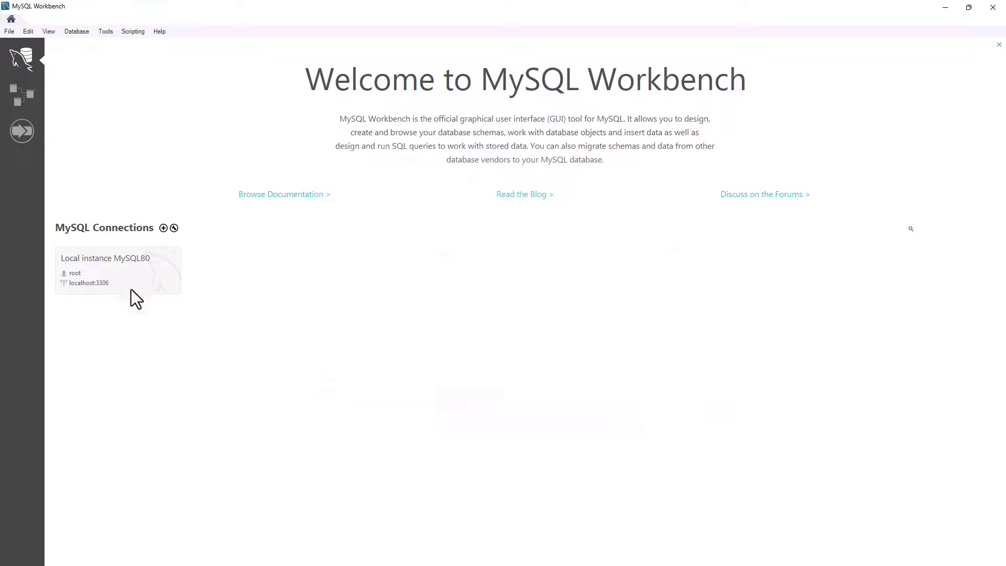
- Connect to Local instance MySQL80 as root by entering the account password, and place the cursor in the empty query editor
click(110, 269)
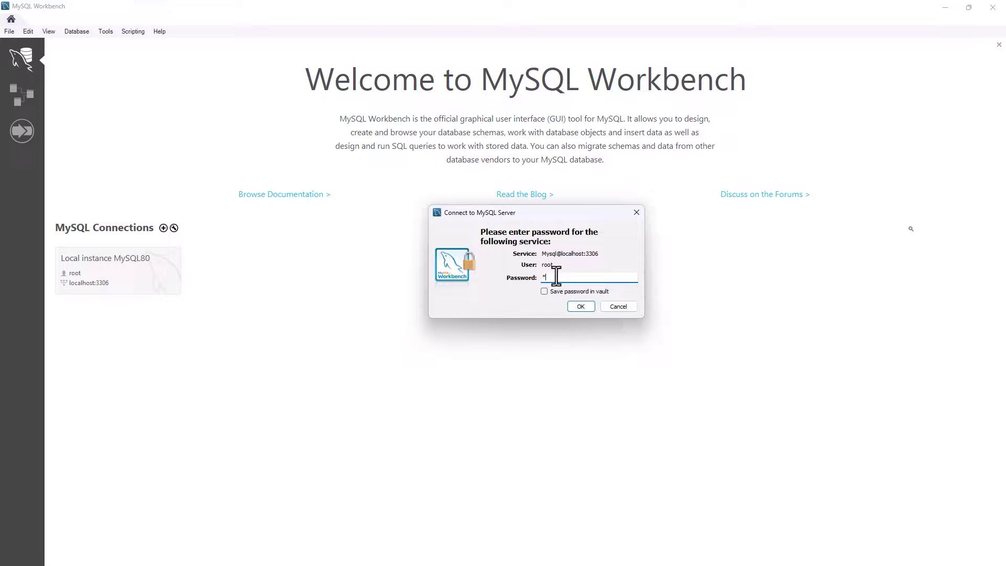
key(ctrl+v)
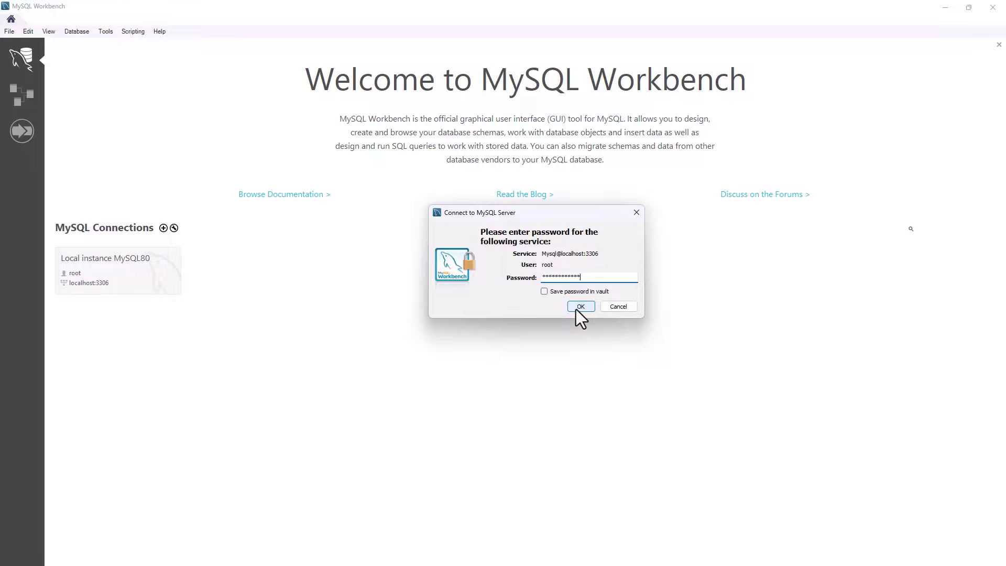
click(575, 309)
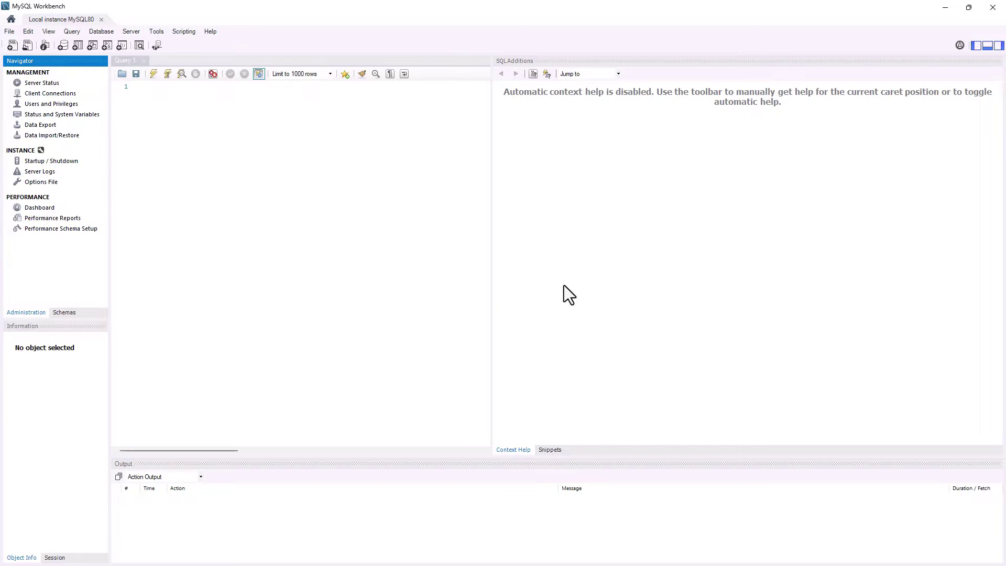
click(128, 209)
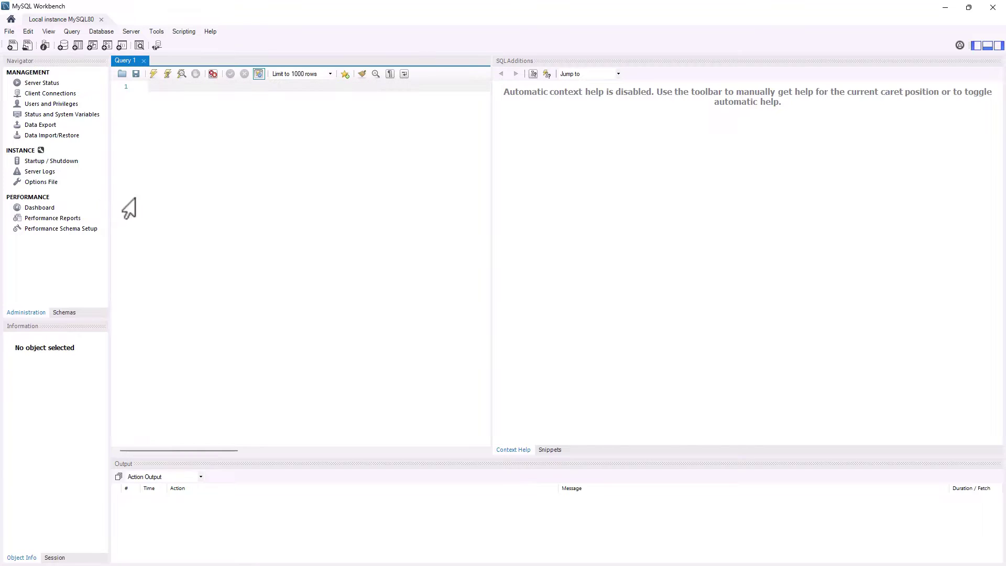